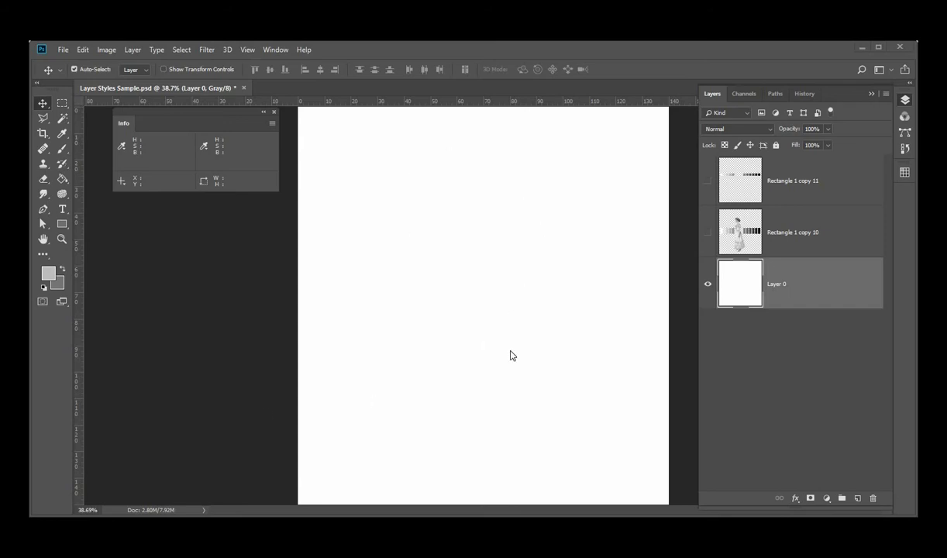
Check the document's color mode in the Image Mode submenu
{"action": "left_click", "coordinate": [107, 50]}
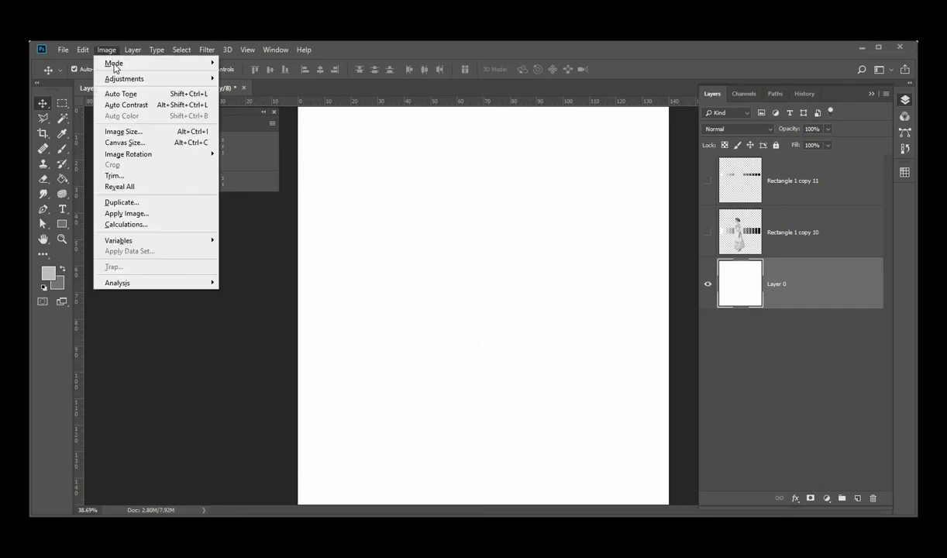
{"action": "mouse_move", "coordinate": [194, 64]}
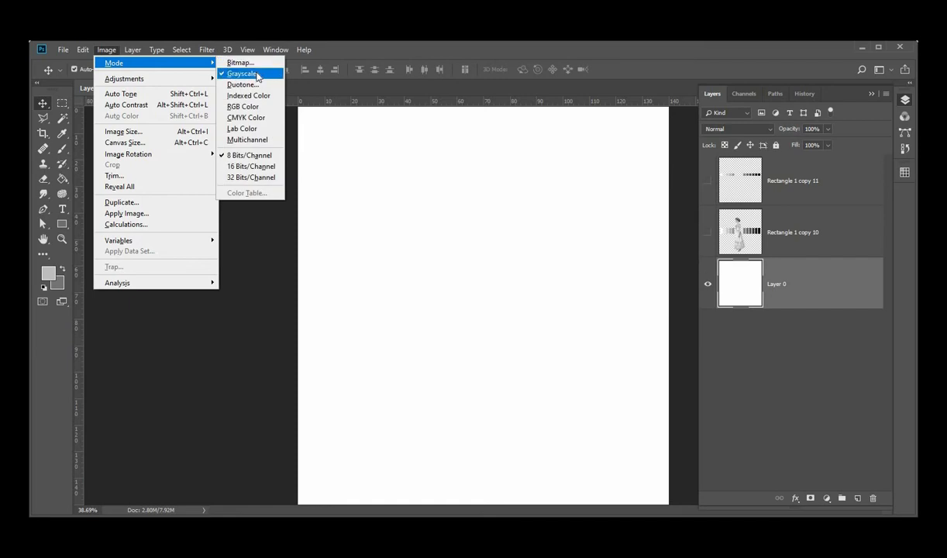
{"action": "left_click", "coordinate": [241, 307]}
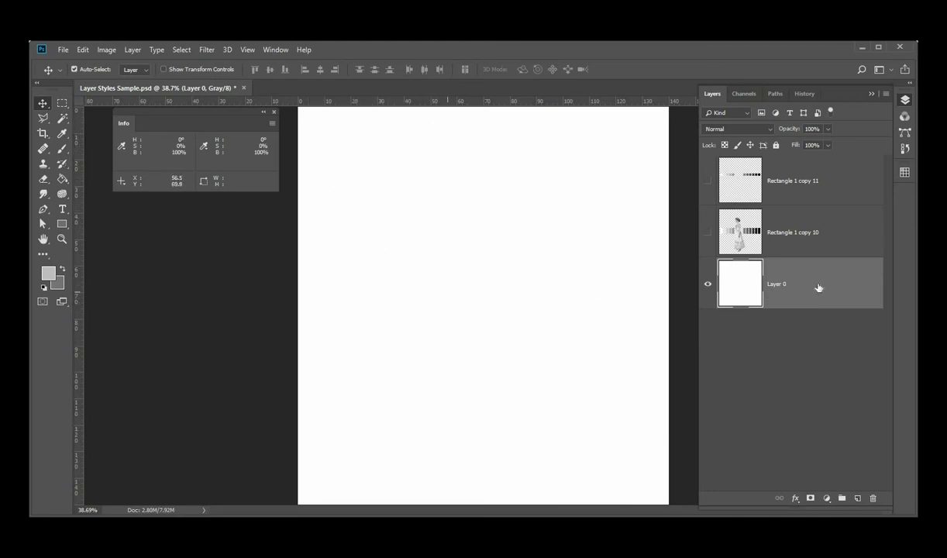
Add a new layer and paint a wide light gray horizontal band across the canvas with the Brush tool
{"action": "left_click", "coordinate": [858, 498]}
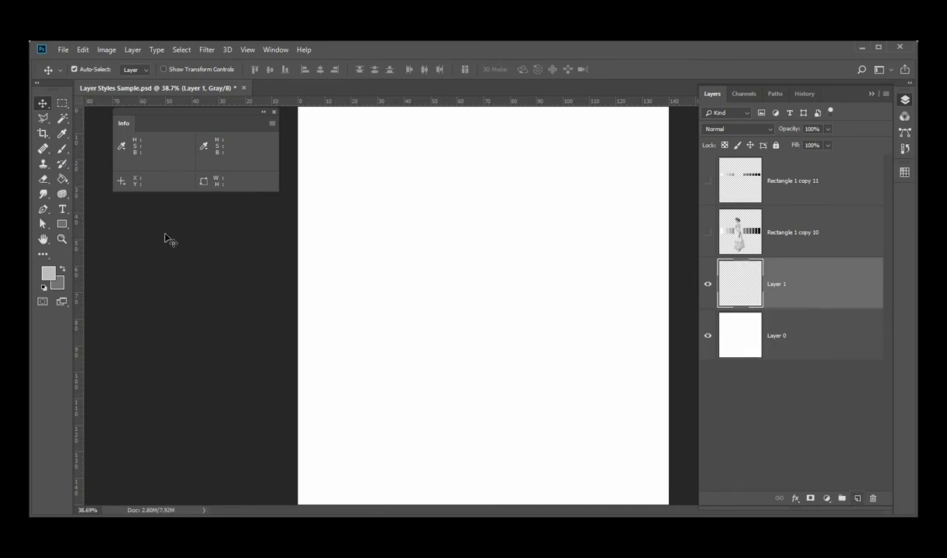
{"action": "left_click", "coordinate": [62, 148]}
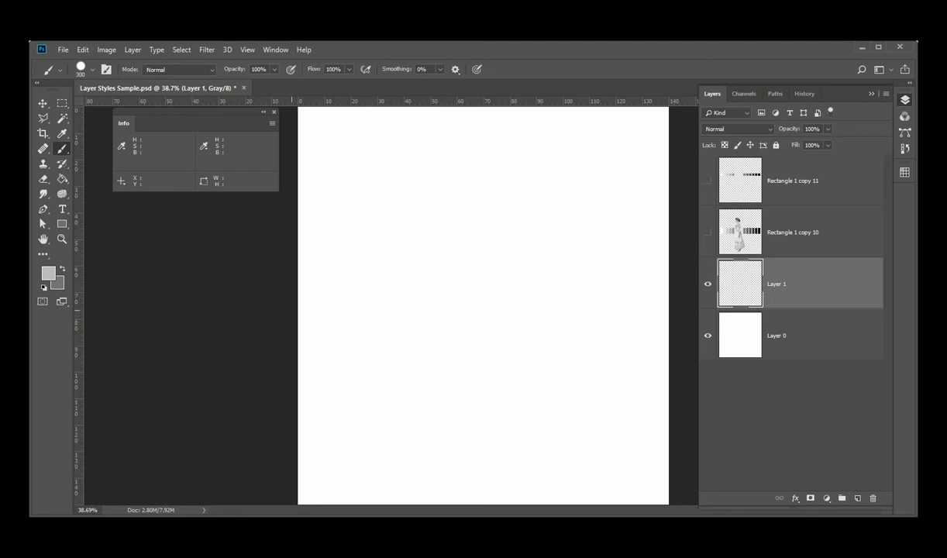
{"action": "left_click_drag", "start_coordinate": [287, 308], "coordinate": [667, 308]}
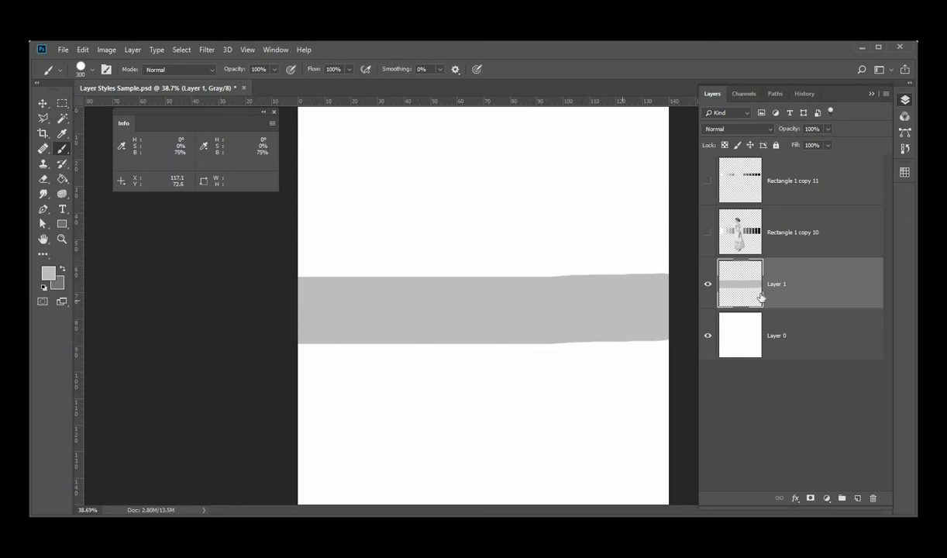
Toggle Layer 1's visibility off and on to compare the canvas with and without the band
{"action": "left_click", "coordinate": [707, 286]}
{"action": "left_click", "coordinate": [707, 286]}
{"action": "left_click", "coordinate": [707, 285]}
{"action": "left_click", "coordinate": [708, 285]}
Add another layer, swap the foreground and background colors, and paint a darker gray band overlapping the first band's top
{"action": "left_click", "coordinate": [857, 499]}
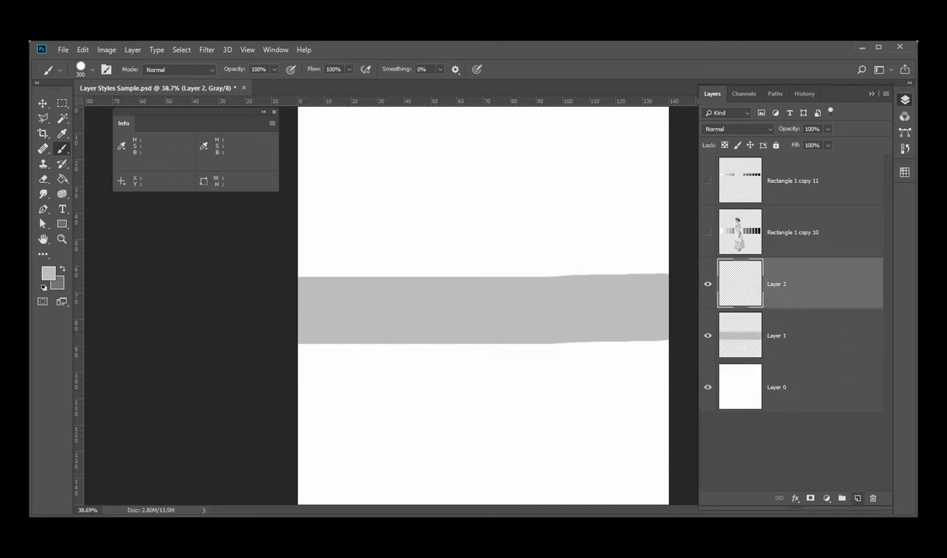
{"action": "left_click", "coordinate": [62, 269]}
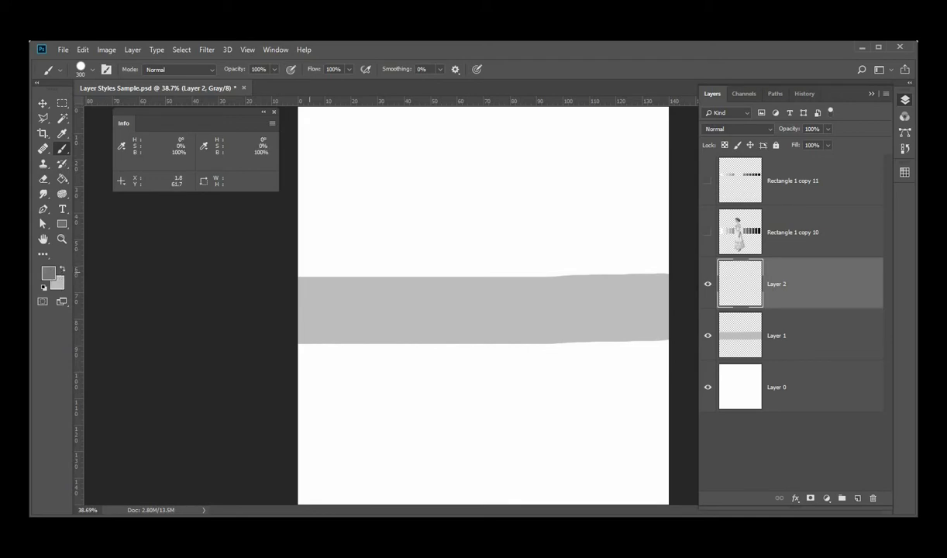
{"action": "left_click_drag", "start_coordinate": [302, 262], "coordinate": [674, 266]}
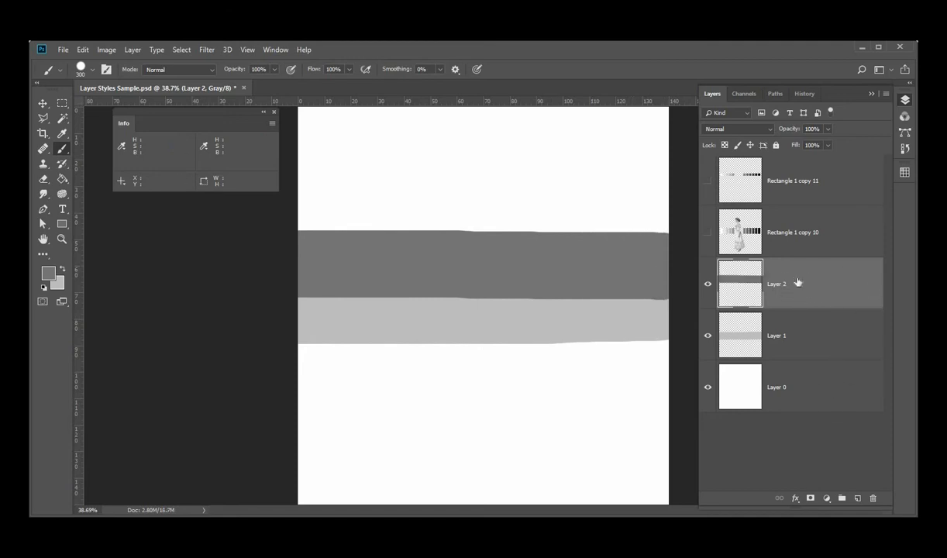
Toggle the visibility of Layer 2 and Layer 1 to compare the two painted bands
{"action": "left_click", "coordinate": [708, 285]}
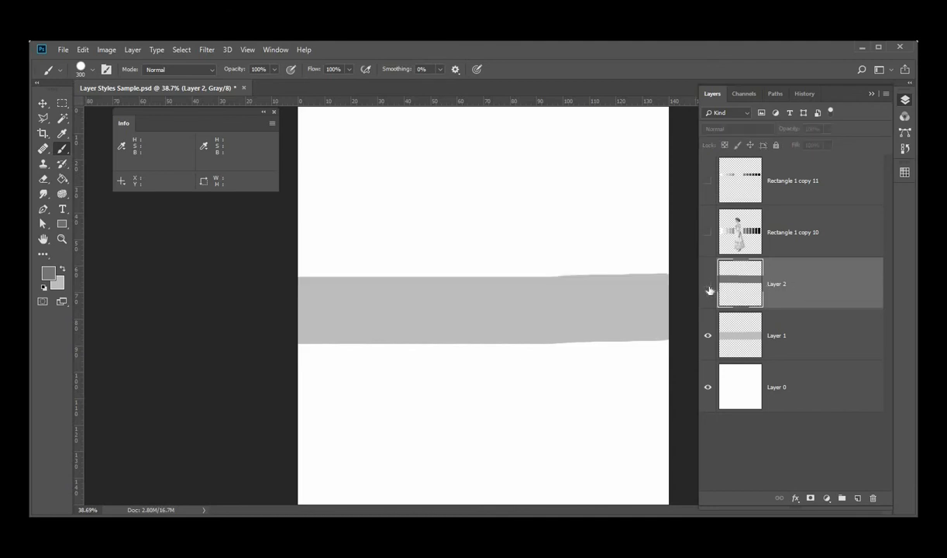
{"action": "left_click", "coordinate": [708, 285]}
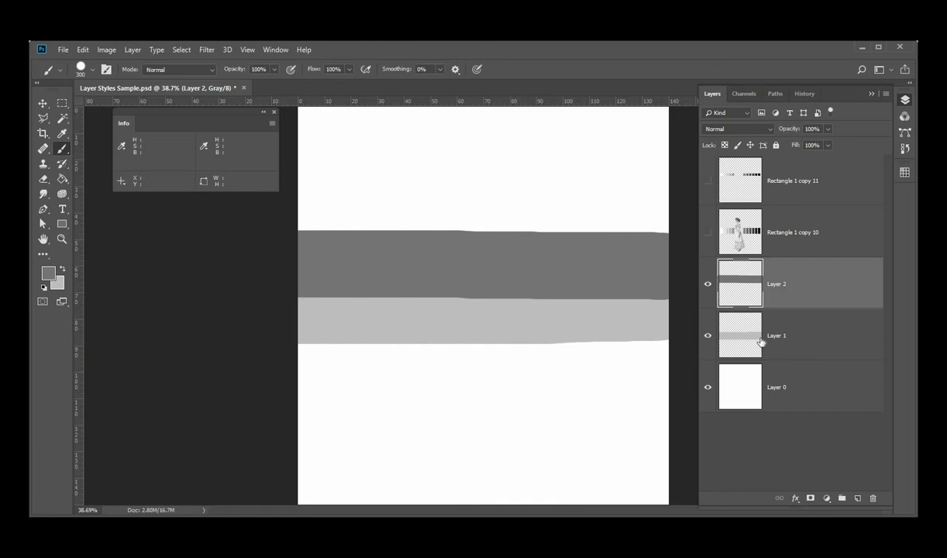
{"action": "left_click", "coordinate": [708, 285]}
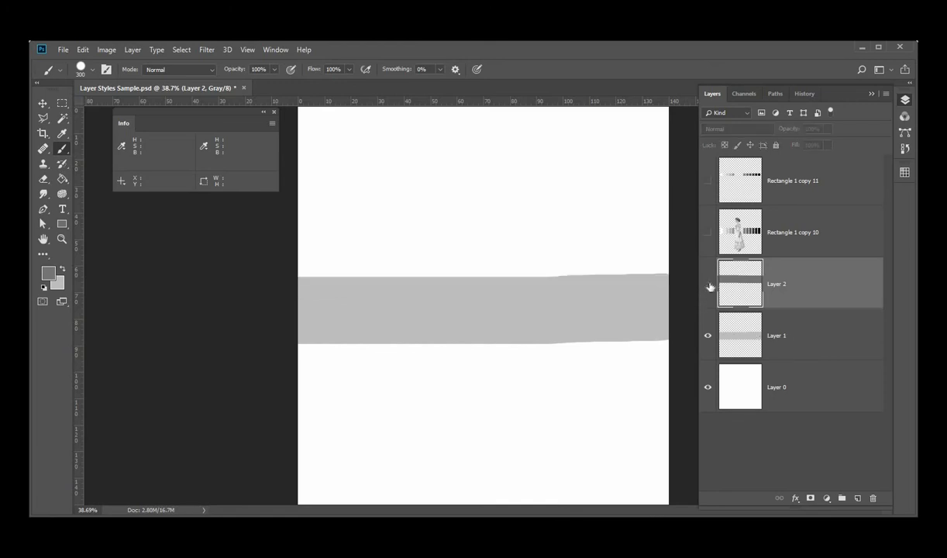
{"action": "left_click", "coordinate": [708, 286]}
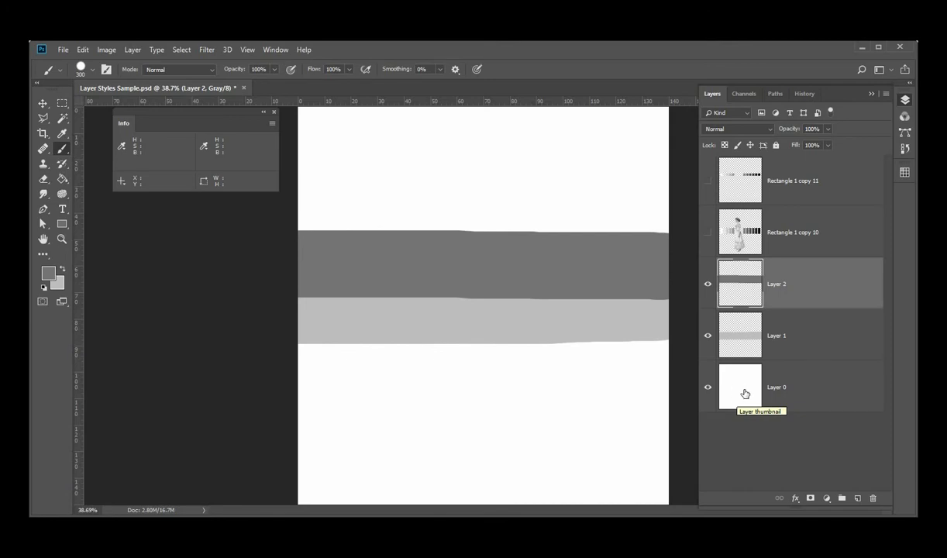
{"action": "left_click", "coordinate": [708, 284]}
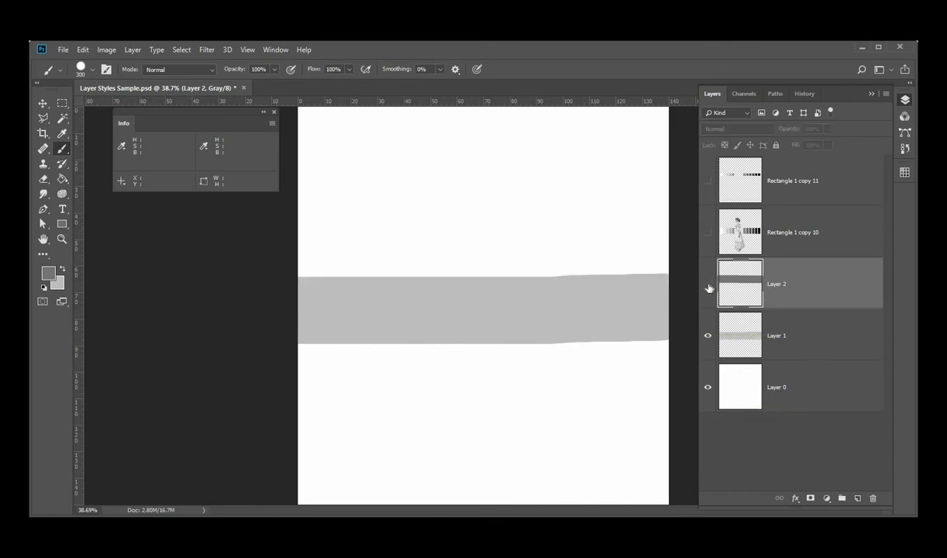
{"action": "left_click", "coordinate": [709, 340]}
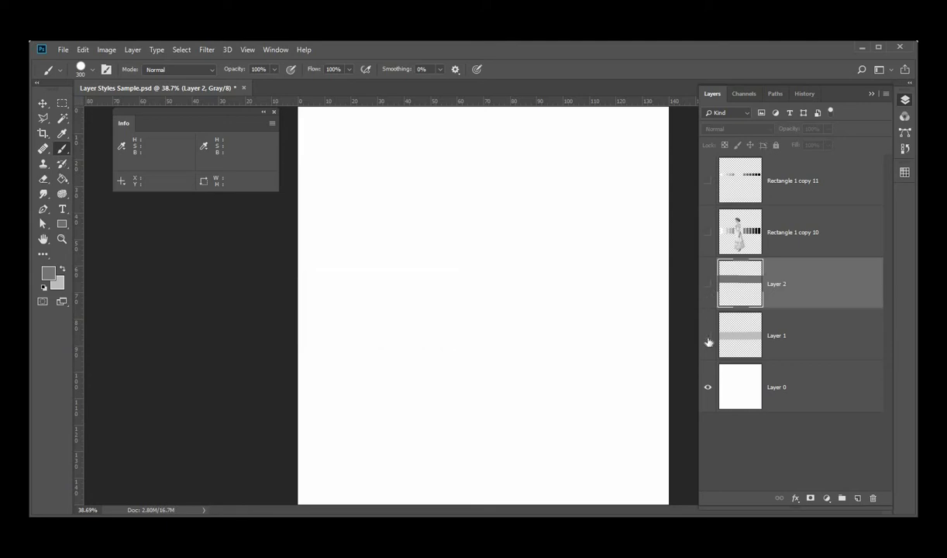
{"action": "left_click", "coordinate": [709, 340]}
{"action": "left_click", "coordinate": [708, 284]}
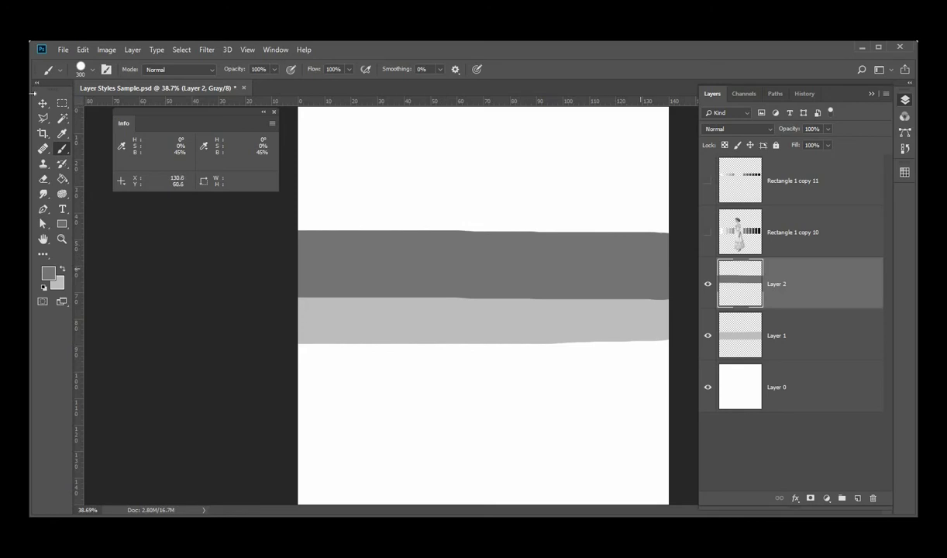
Switch to the Move tool and lower Layer 2's opacity to about 52%, then return it to 100%
{"action": "key", "text": "v"}
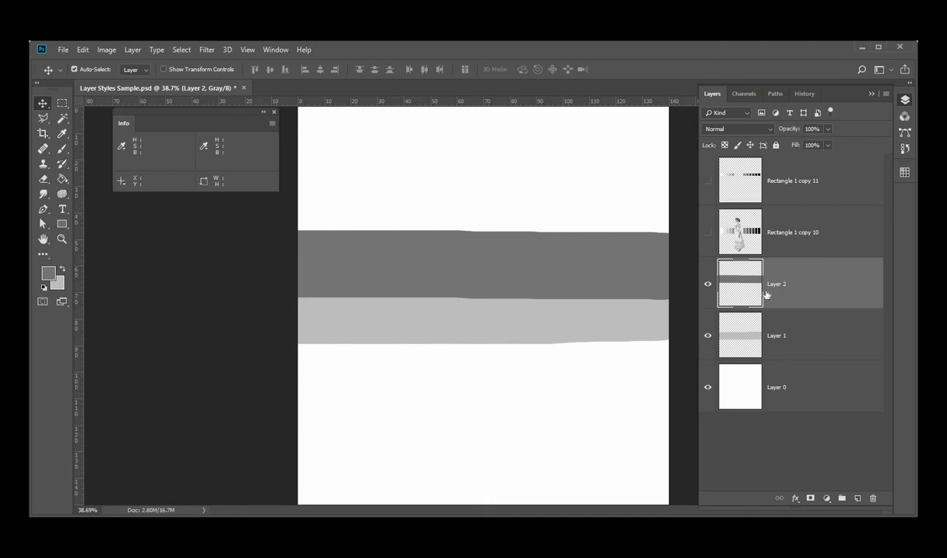
{"action": "left_click", "coordinate": [829, 129]}
{"action": "left_click_drag", "start_coordinate": [805, 146], "coordinate": [804, 145]}
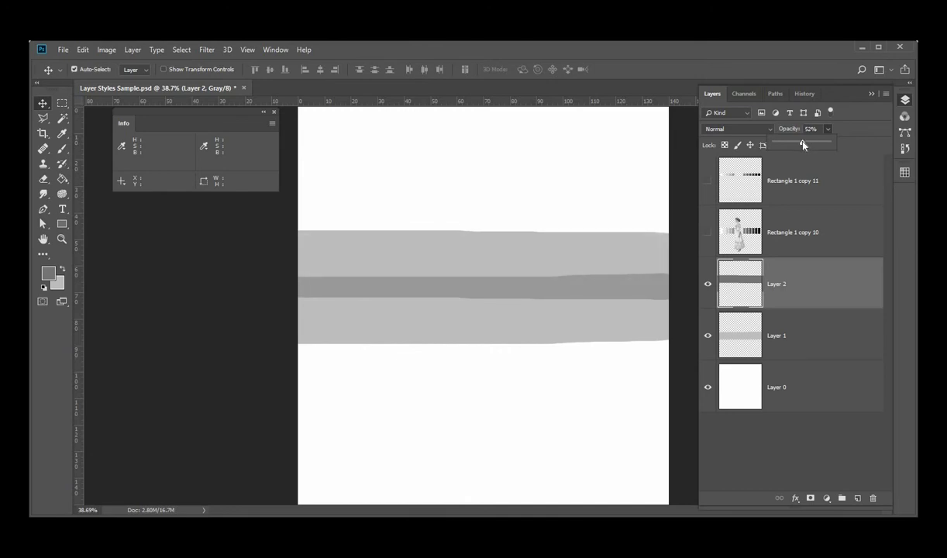
{"action": "left_click_drag", "start_coordinate": [803, 145], "coordinate": [802, 145]}
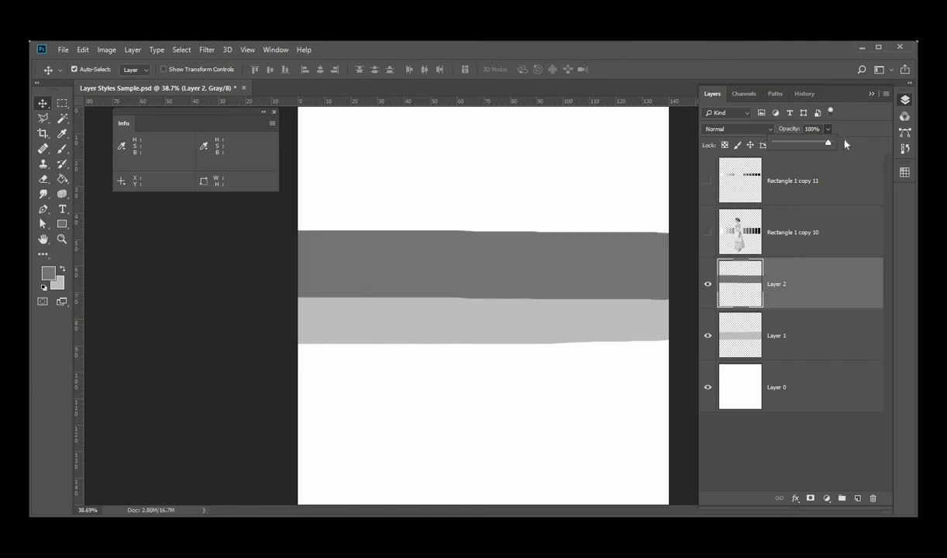
Show the Rectangle 1 copy 10 and Rectangle 1 copy 11 layers and select Rectangle 1 copy 10
{"action": "left_click", "coordinate": [708, 233]}
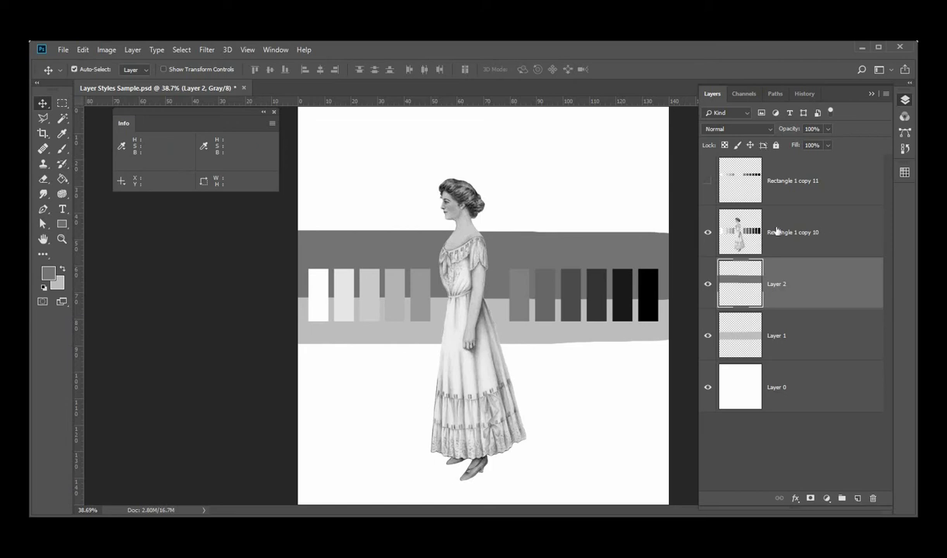
{"action": "left_click", "coordinate": [845, 244]}
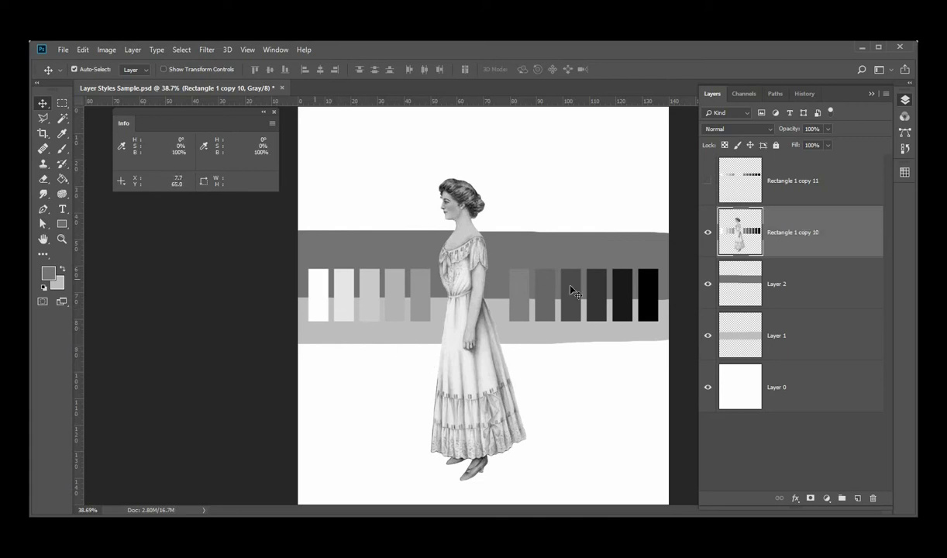
{"action": "left_click", "coordinate": [709, 181]}
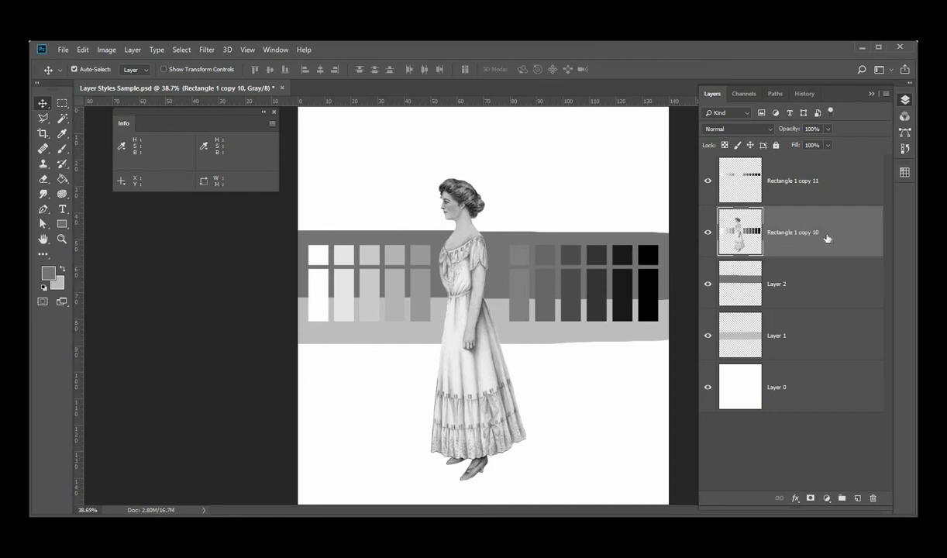
Set the blend mode of Rectangle 1 copy 10 to Darken
{"action": "left_click", "coordinate": [767, 130]}
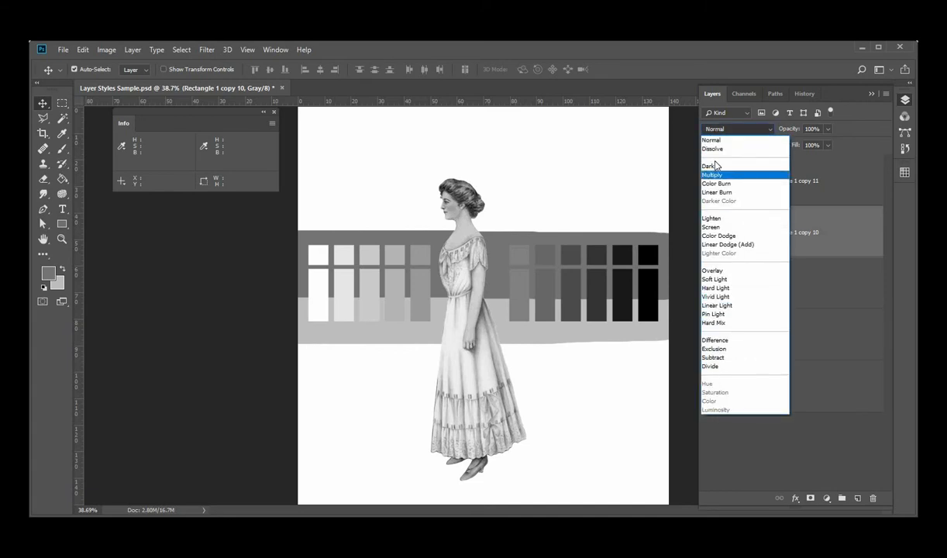
{"action": "key", "text": "Down"}
{"action": "key", "text": "Down"}
{"action": "key", "text": "Down"}
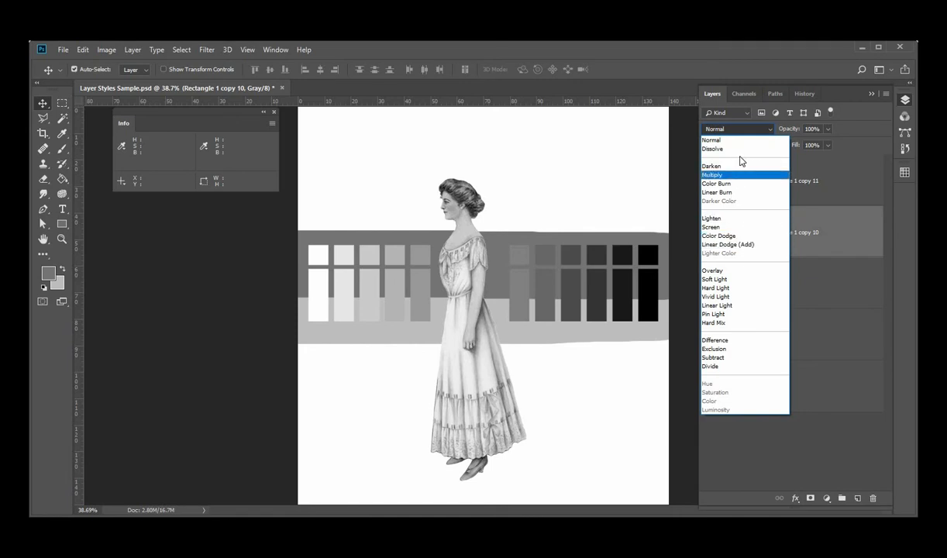
{"action": "key", "text": "Up"}
{"action": "key", "text": "Up"}
{"action": "key", "text": "Up"}
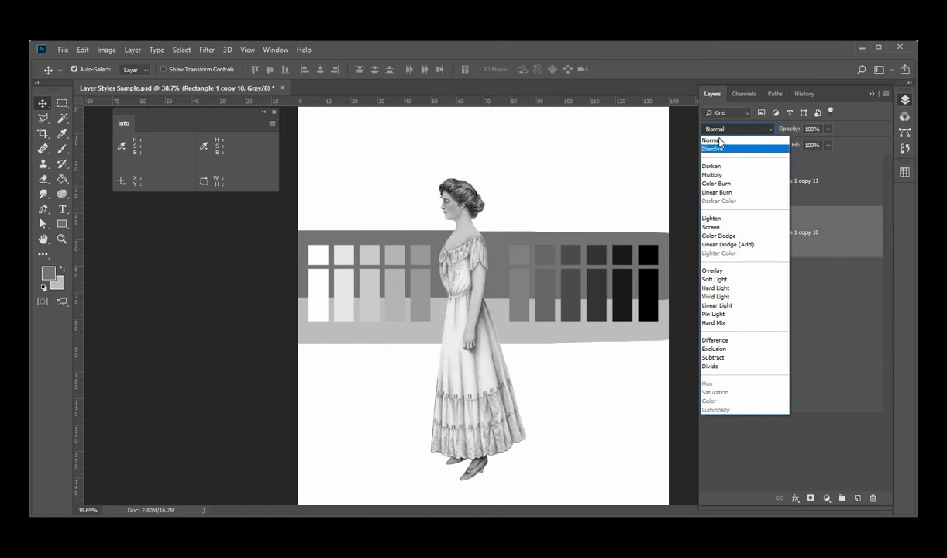
{"action": "key", "text": "Down"}
{"action": "key", "text": "Down"}
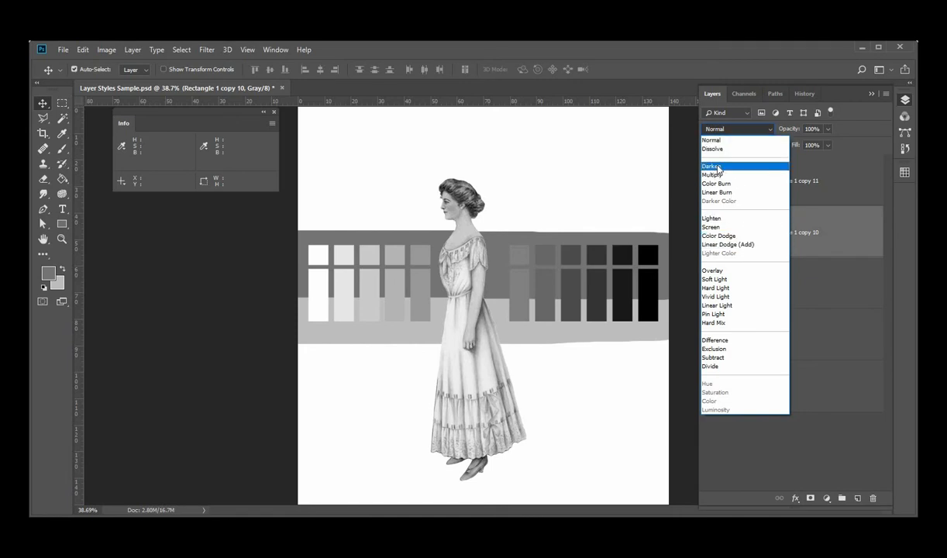
{"action": "left_click", "coordinate": [716, 168]}
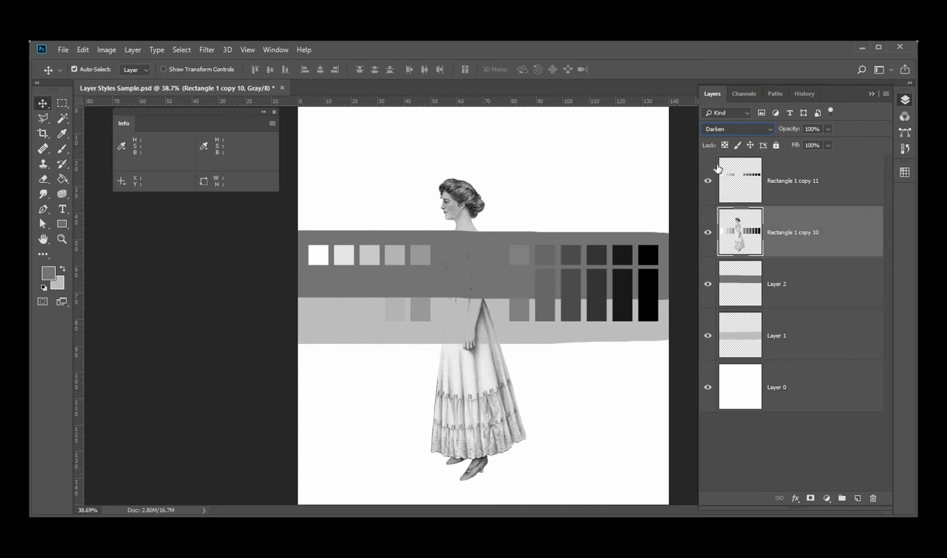
Preview the Multiply, Color Burn and Linear Burn blend modes on Rectangle 1 copy 10, ending back on Darken
{"action": "key", "text": "Down"}
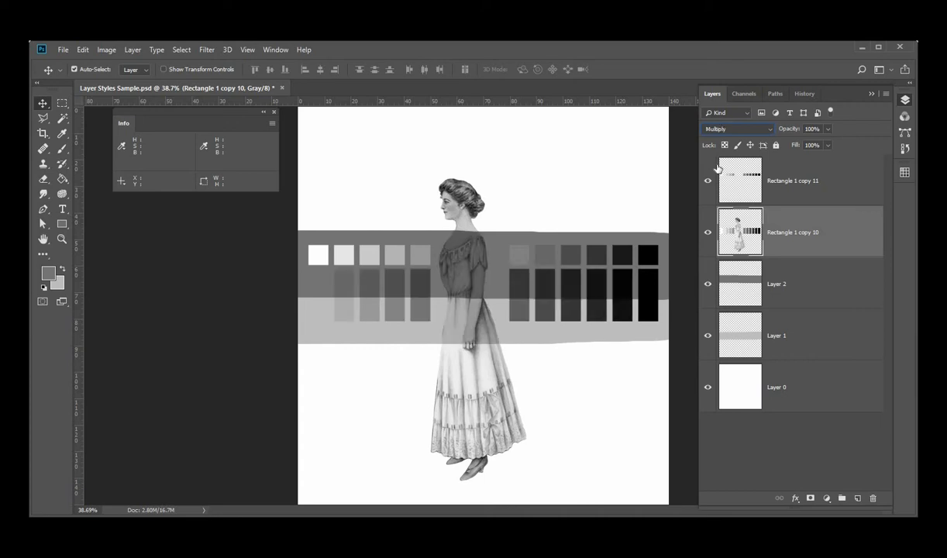
{"action": "key", "text": "Down"}
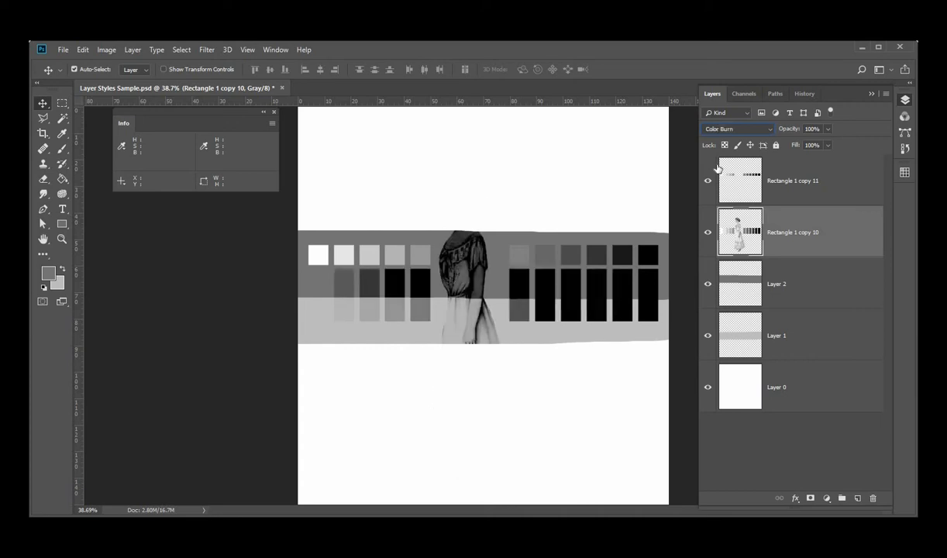
{"action": "key", "text": "Down"}
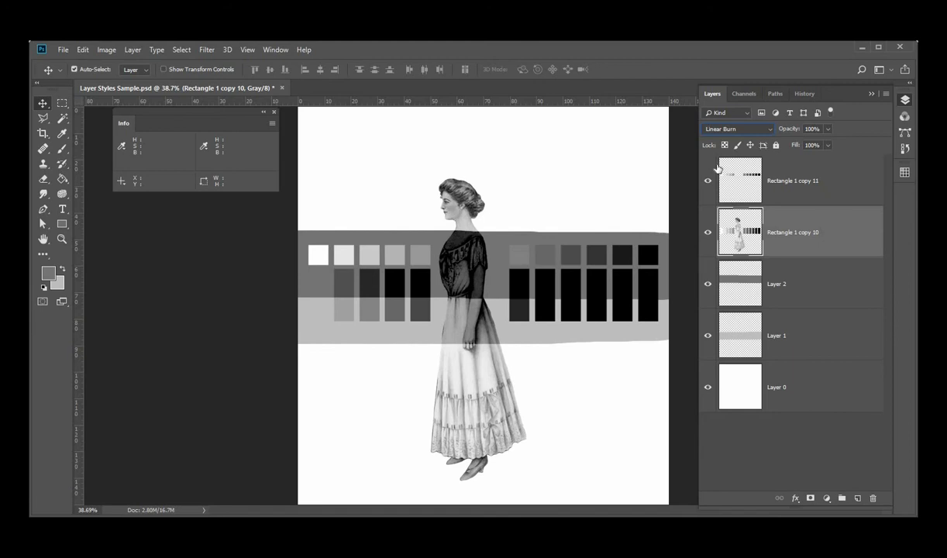
{"action": "key", "text": "Up"}
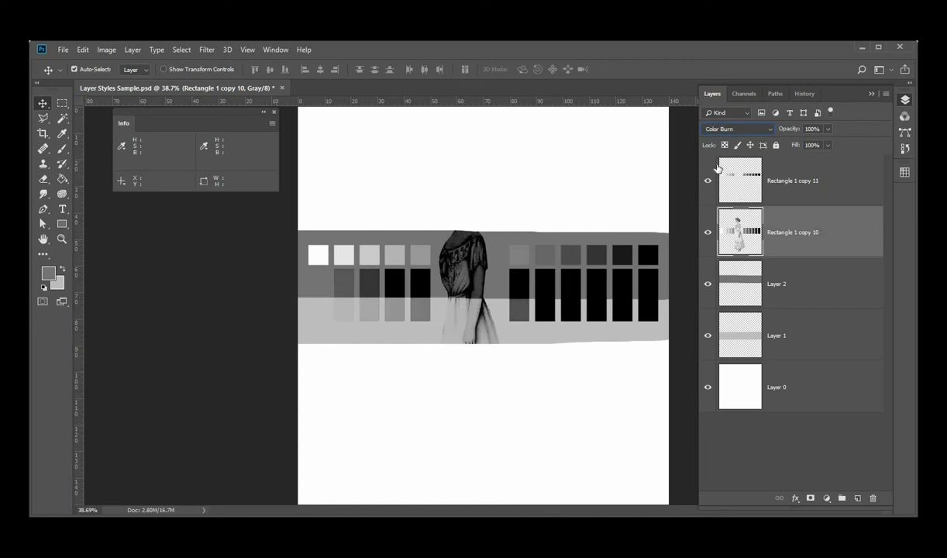
{"action": "key", "text": "Up"}
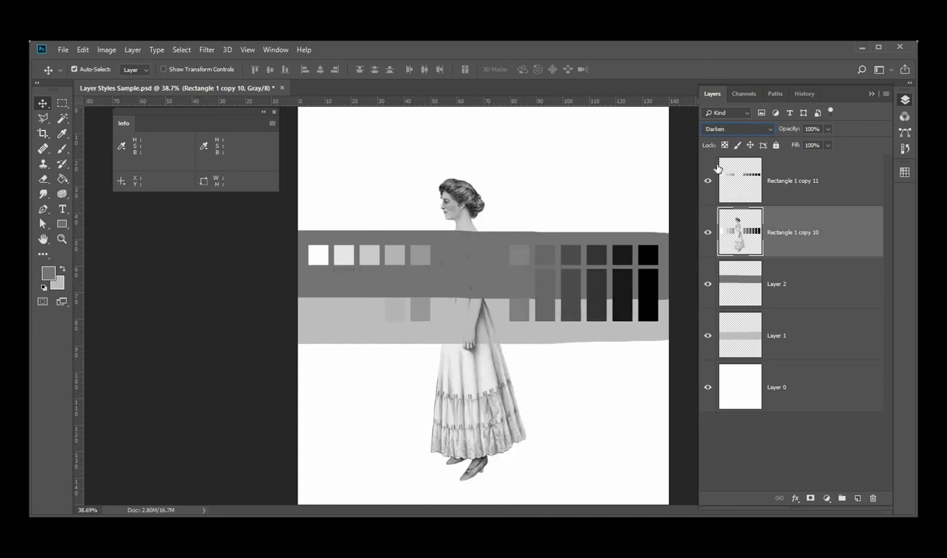
{"action": "key", "text": "Down"}
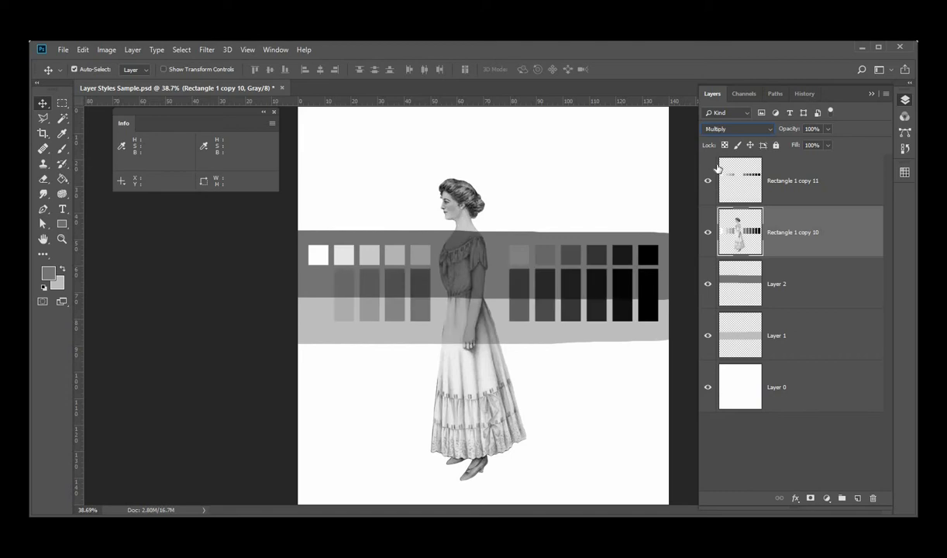
{"action": "key", "text": "Up"}
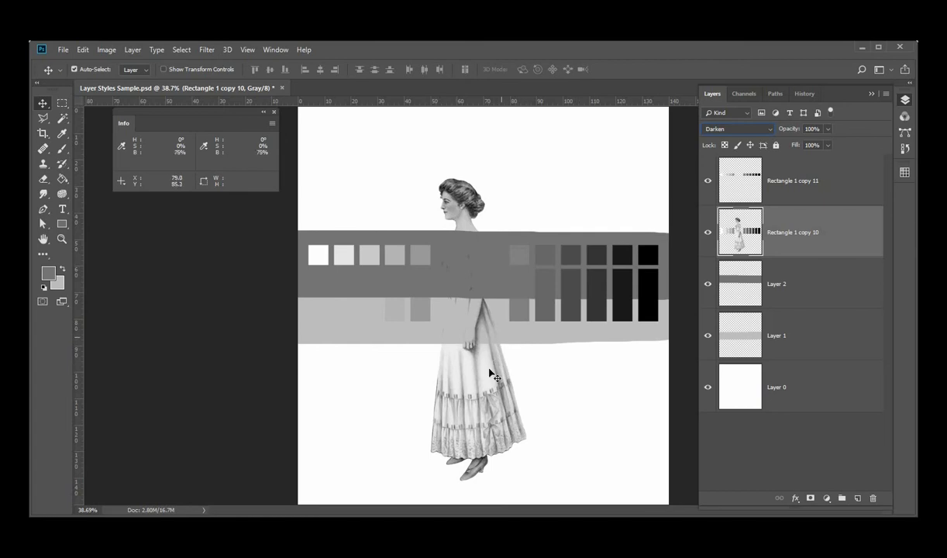
Cycle Rectangle 1 copy 10 through the Multiply, Color Burn and Linear Burn blend modes again, ending on Linear Burn
{"action": "left_click", "coordinate": [753, 129]}
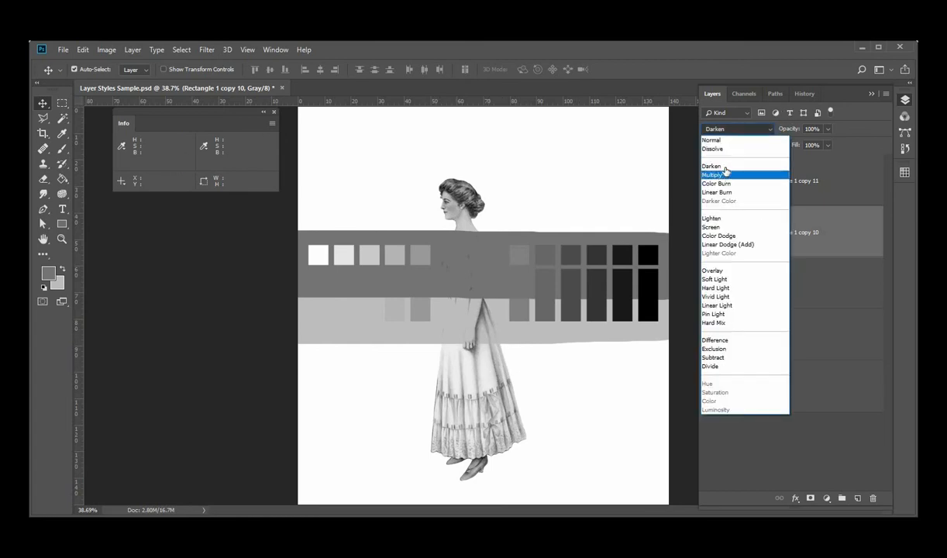
{"action": "left_click", "coordinate": [725, 171]}
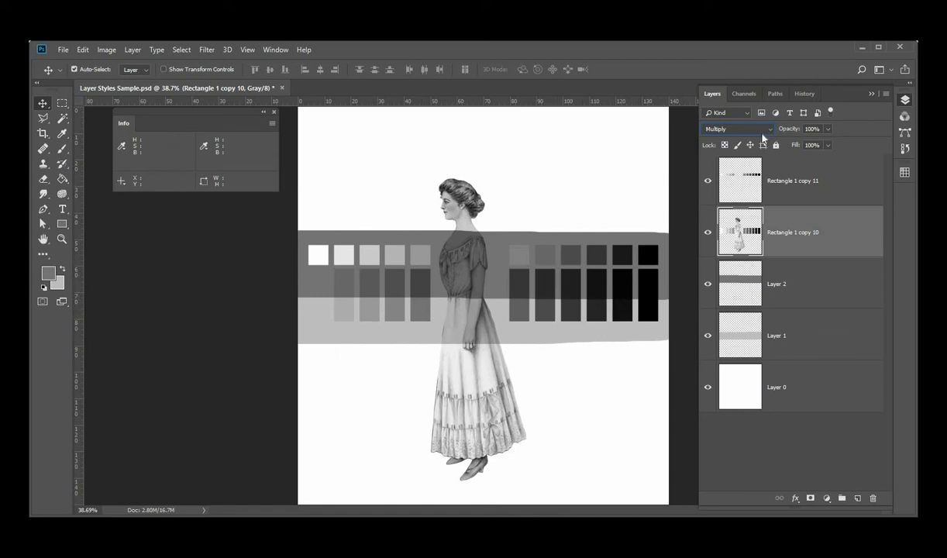
{"action": "left_click", "coordinate": [736, 129]}
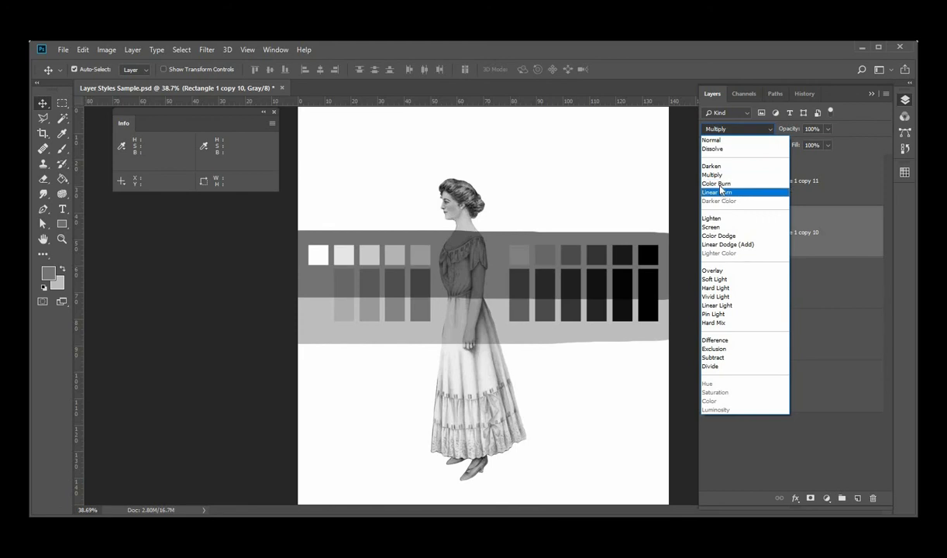
{"action": "left_click", "coordinate": [720, 184]}
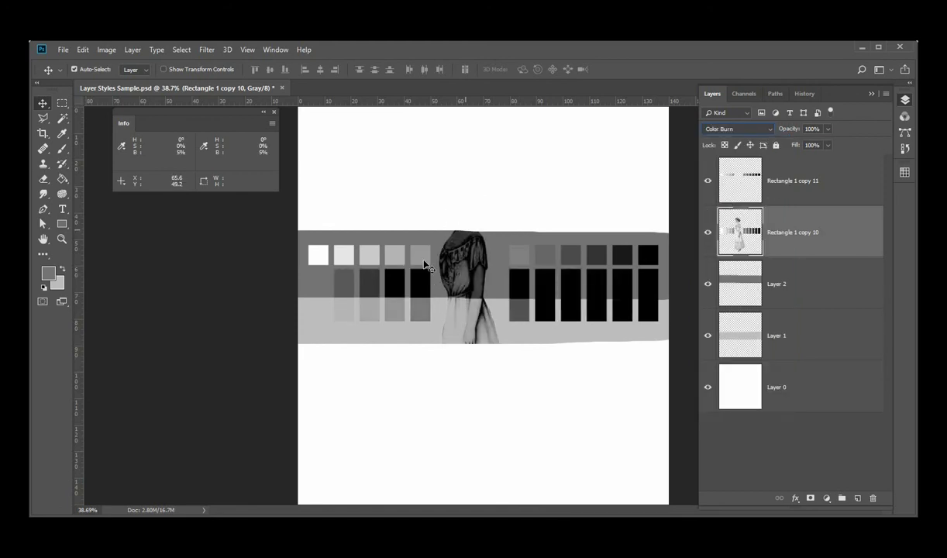
{"action": "left_click", "coordinate": [768, 129]}
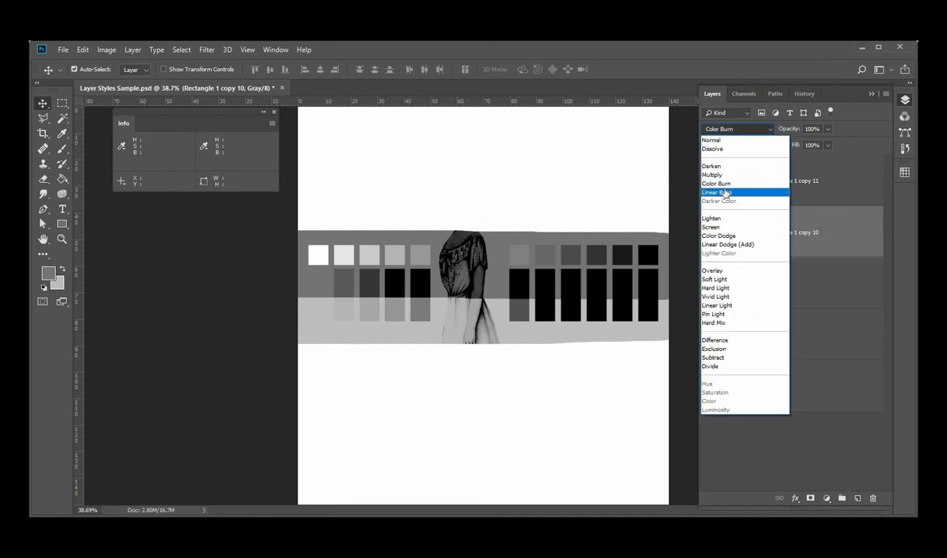
{"action": "left_click", "coordinate": [725, 193]}
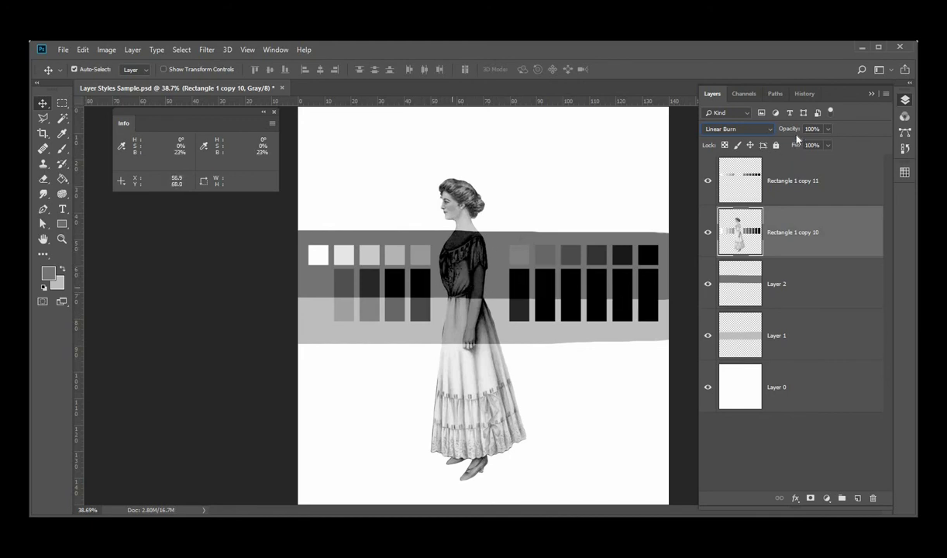
{"action": "left_click", "coordinate": [736, 129]}
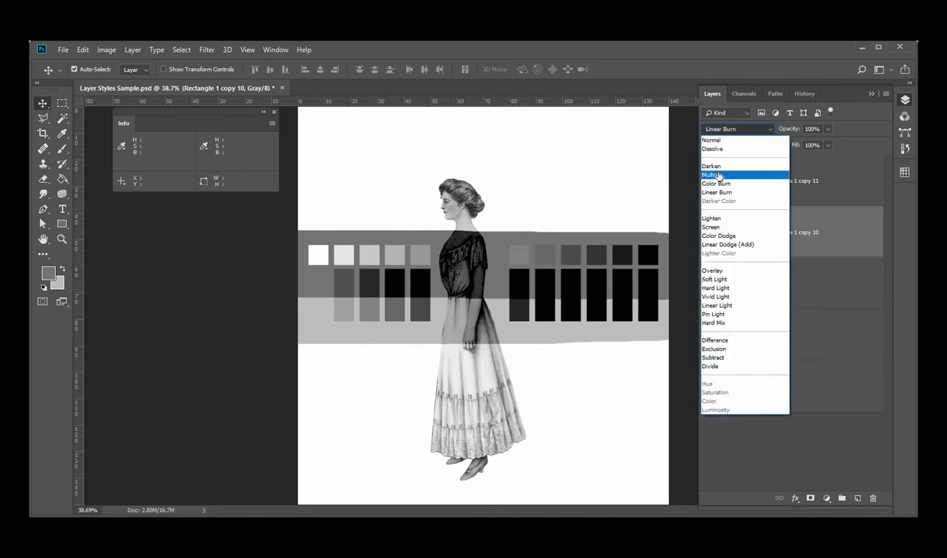
{"action": "left_click", "coordinate": [720, 175]}
{"action": "left_click", "coordinate": [772, 132]}
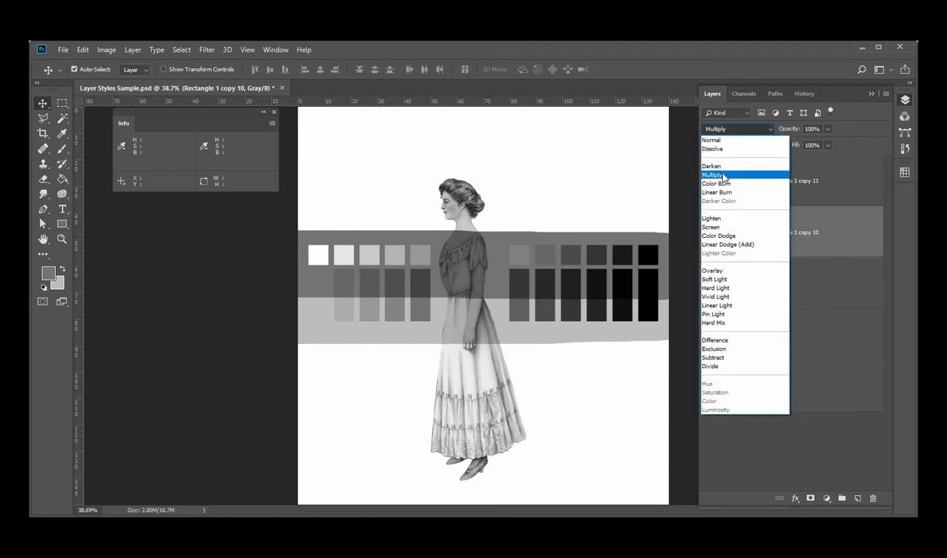
{"action": "left_click", "coordinate": [720, 194]}
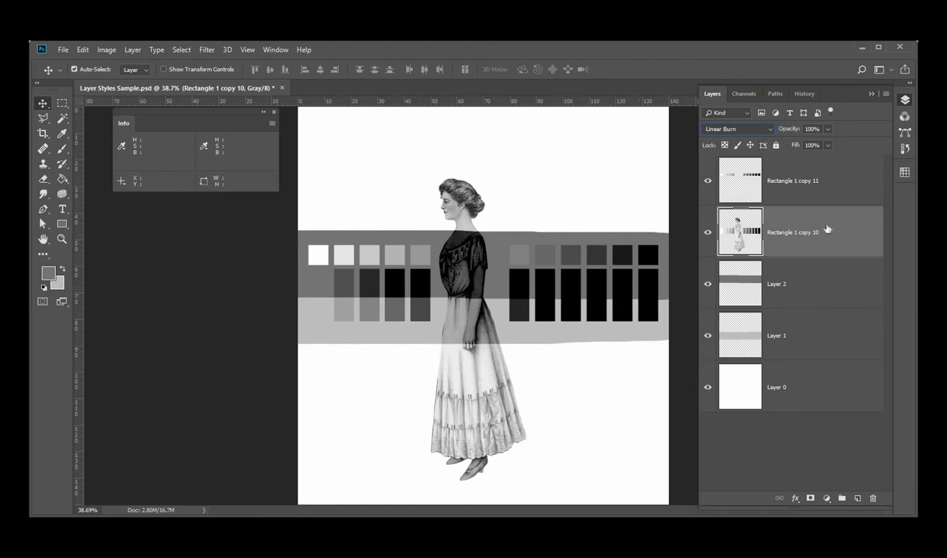
Try the Lighten, Screen, Color Dodge and Linear Dodge (Add) blend modes on Rectangle 1 copy 10
{"action": "left_click", "coordinate": [770, 130]}
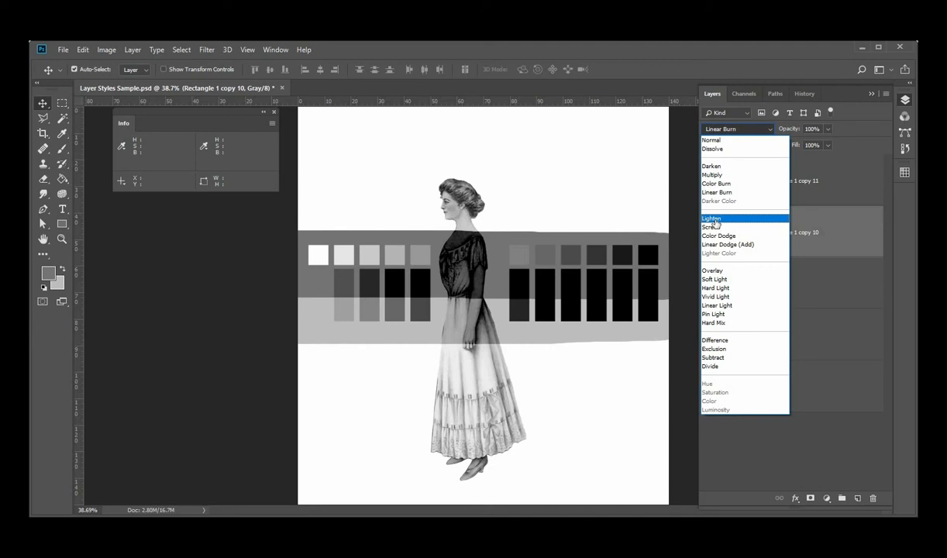
{"action": "left_click", "coordinate": [711, 219]}
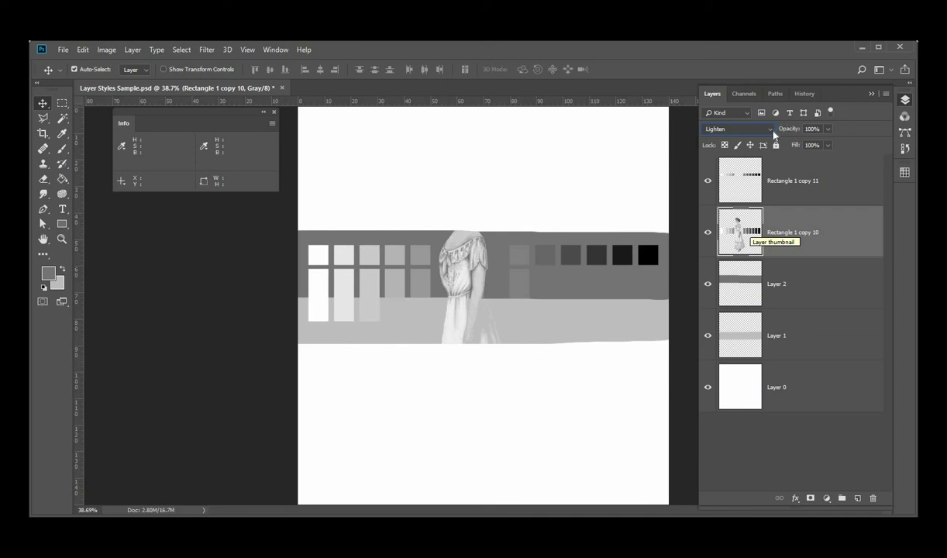
{"action": "left_click", "coordinate": [738, 126]}
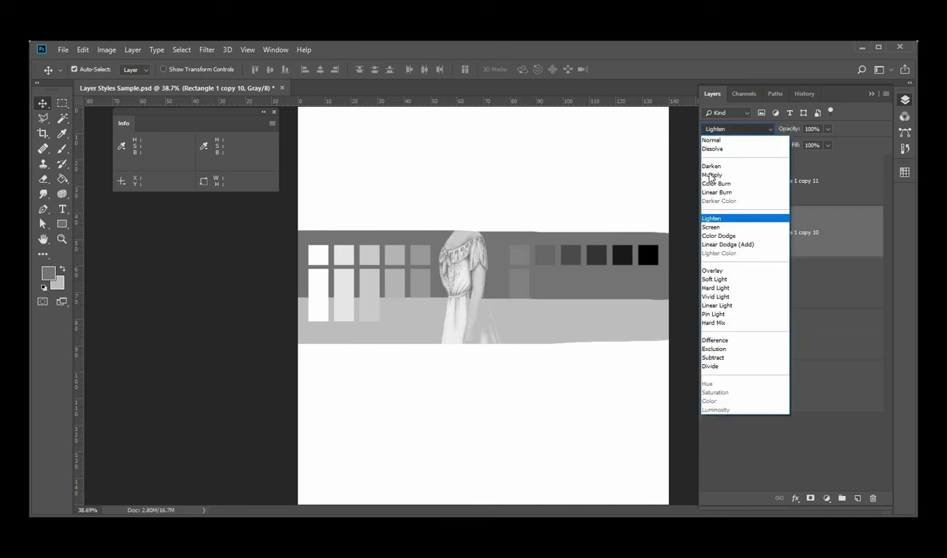
{"action": "left_click", "coordinate": [713, 226]}
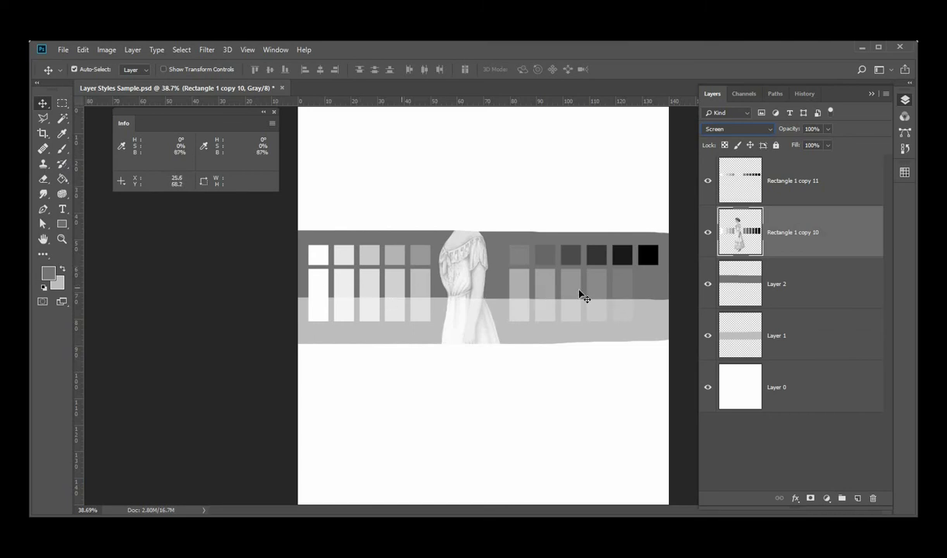
{"action": "left_click", "coordinate": [770, 130]}
{"action": "left_click", "coordinate": [727, 238]}
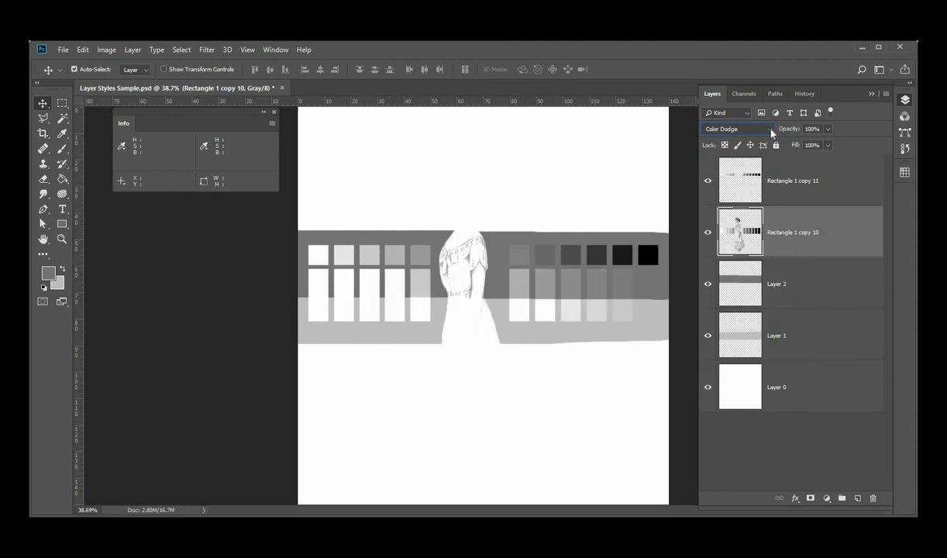
{"action": "left_click", "coordinate": [771, 130]}
{"action": "left_click", "coordinate": [724, 245]}
Try the Overlay, Soft Light, Hard Light and Vivid Light blend modes on Rectangle 1 copy 10
{"action": "left_click", "coordinate": [771, 131]}
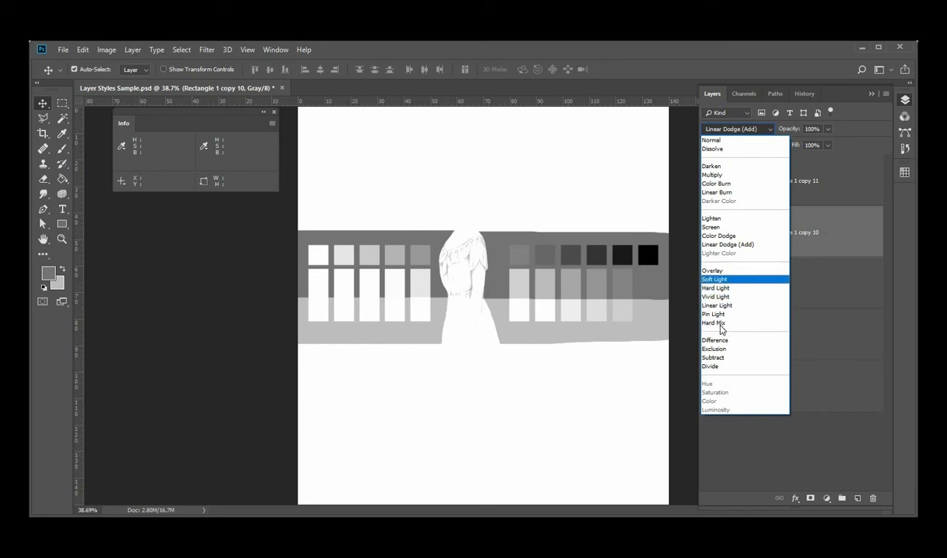
{"action": "left_click", "coordinate": [714, 272]}
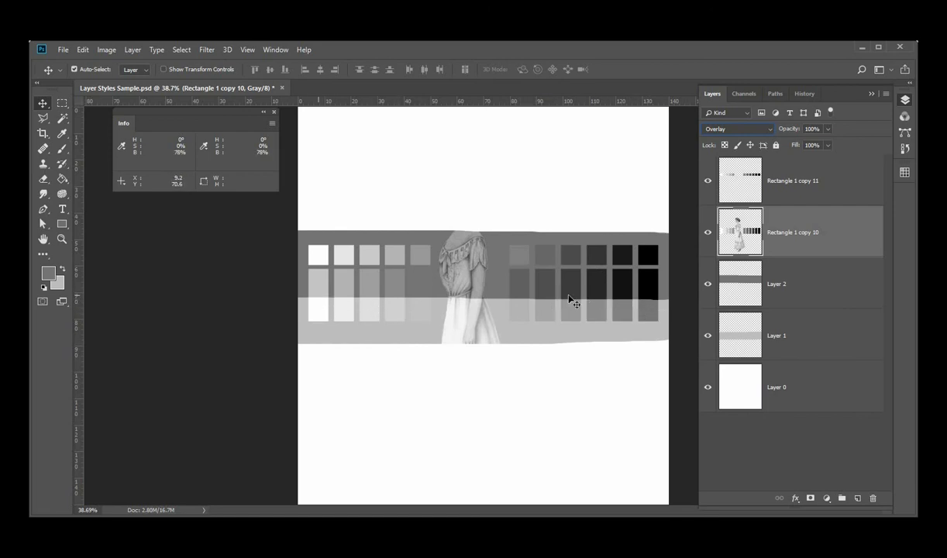
{"action": "left_click", "coordinate": [773, 133]}
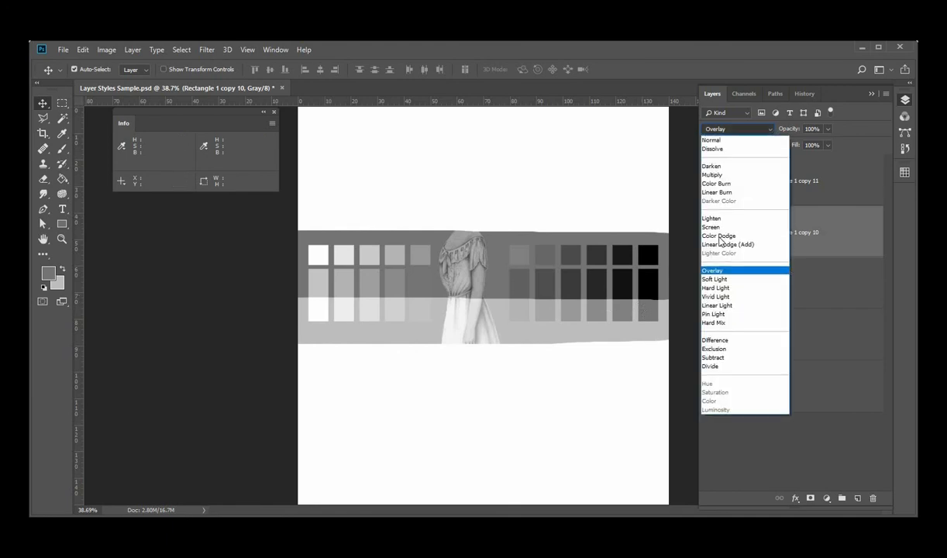
{"action": "left_click", "coordinate": [724, 280]}
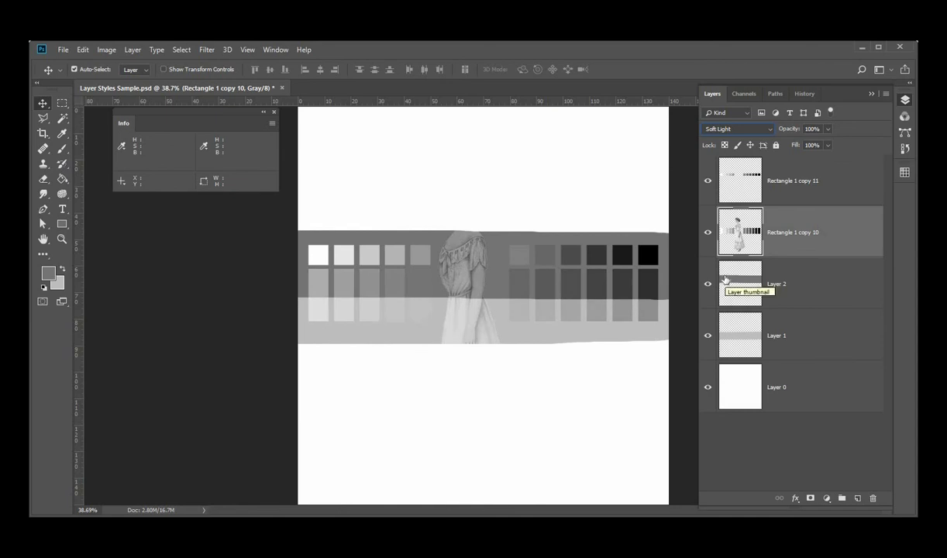
{"action": "left_click", "coordinate": [772, 131]}
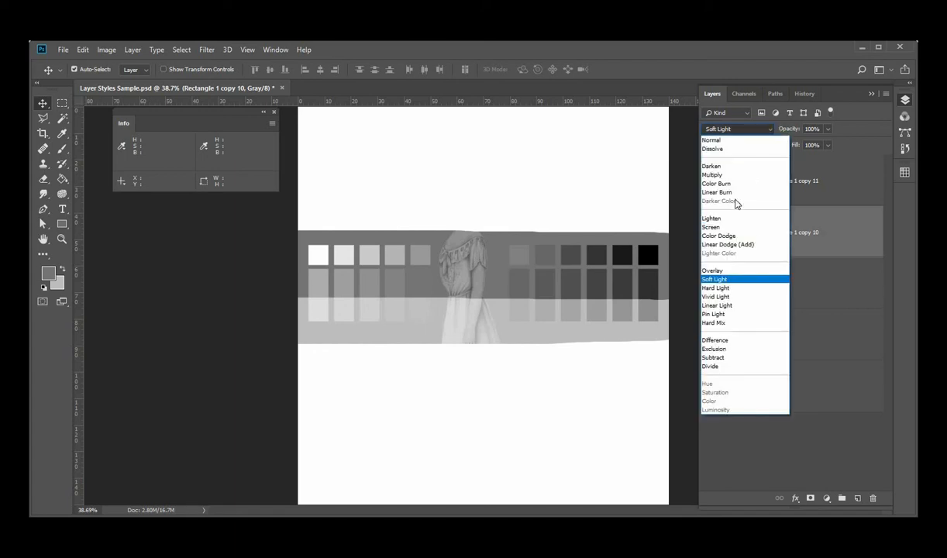
{"action": "left_click", "coordinate": [717, 288]}
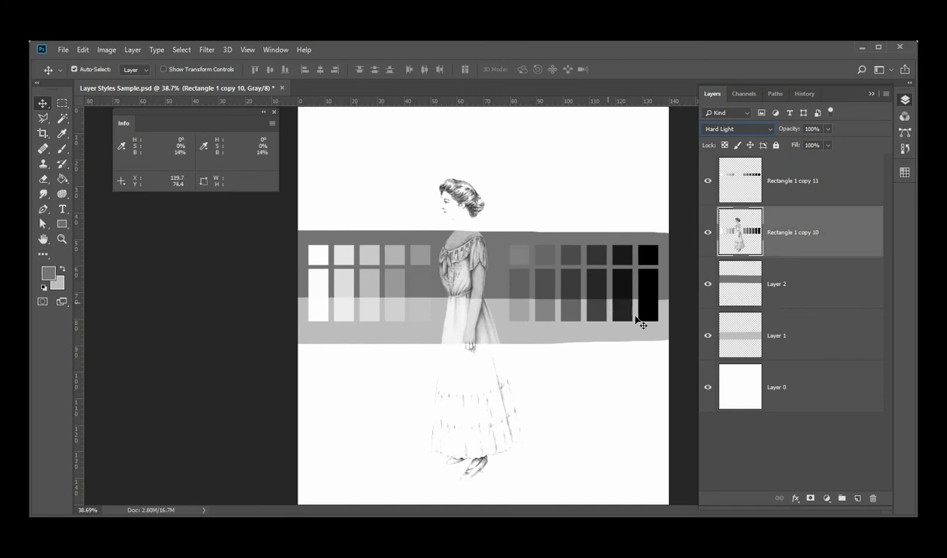
{"action": "left_click", "coordinate": [771, 130]}
{"action": "left_click", "coordinate": [721, 297]}
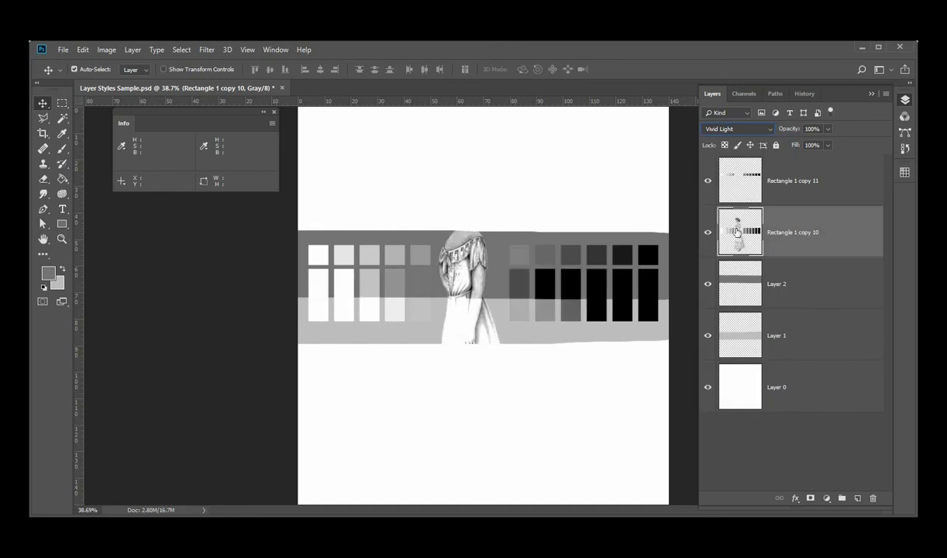
Try the Linear Light, Pin Light, Hard Mix and Difference blend modes on Rectangle 1 copy 10
{"action": "left_click", "coordinate": [771, 130]}
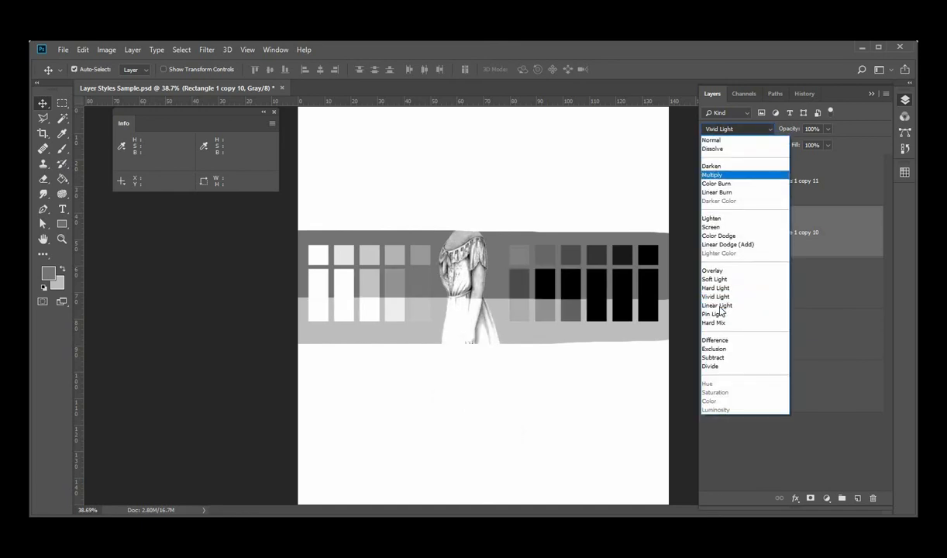
{"action": "left_click", "coordinate": [719, 306]}
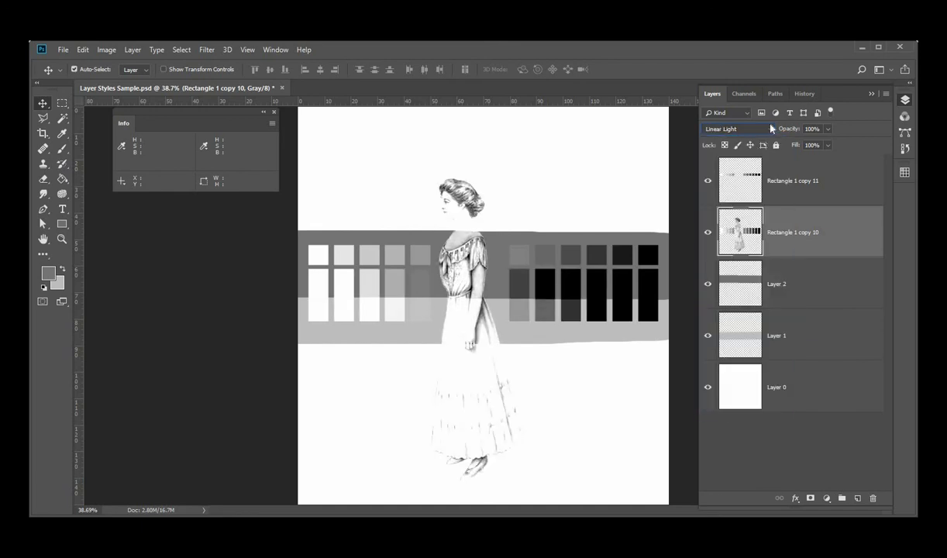
{"action": "left_click", "coordinate": [772, 129]}
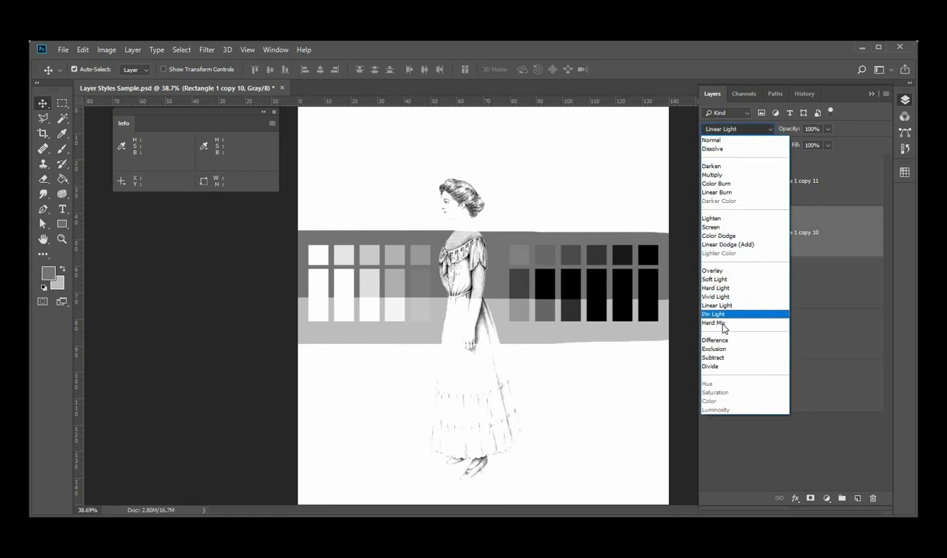
{"action": "left_click", "coordinate": [719, 315]}
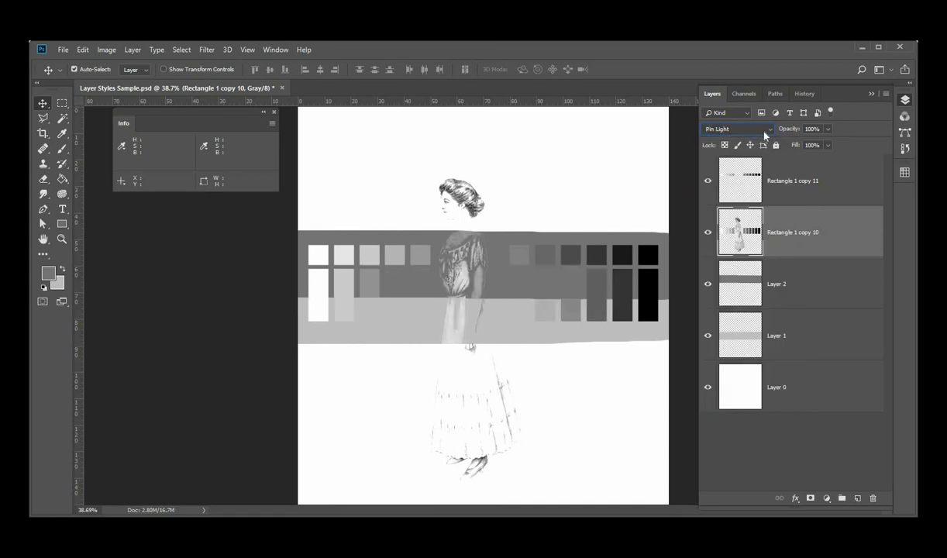
{"action": "left_click", "coordinate": [771, 130]}
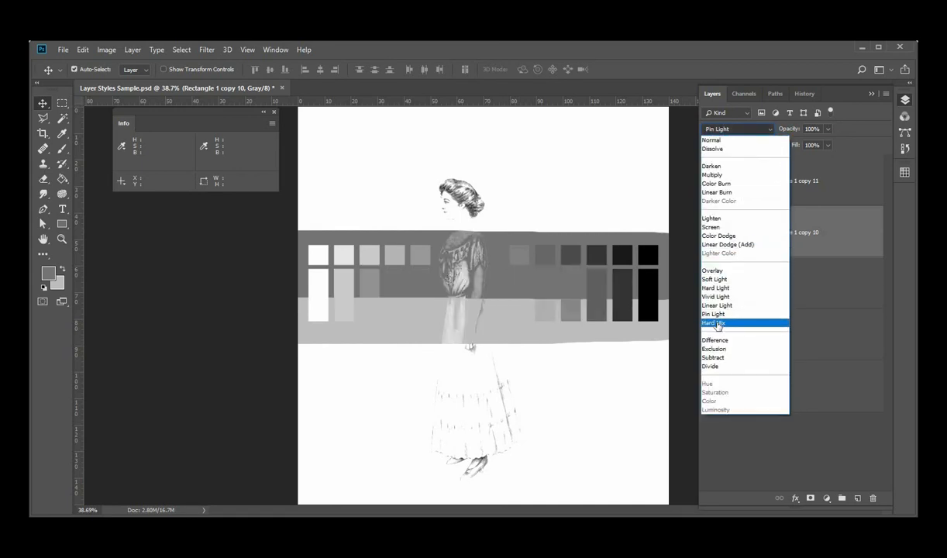
{"action": "left_click", "coordinate": [717, 322]}
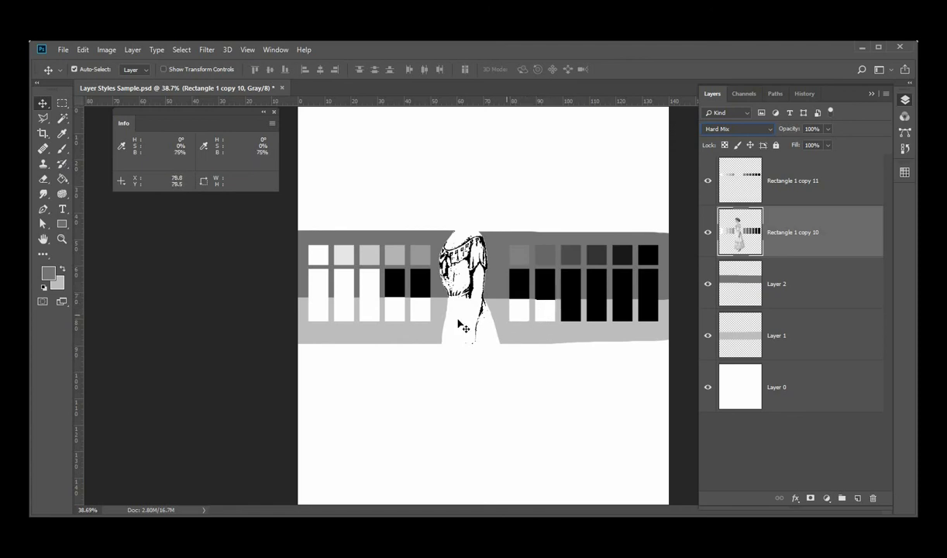
{"action": "left_click", "coordinate": [772, 130]}
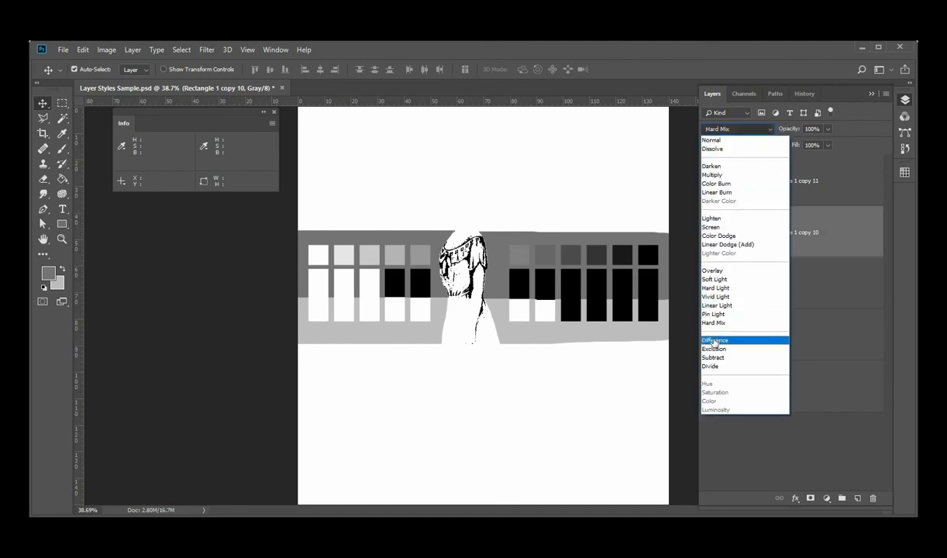
{"action": "left_click", "coordinate": [714, 341]}
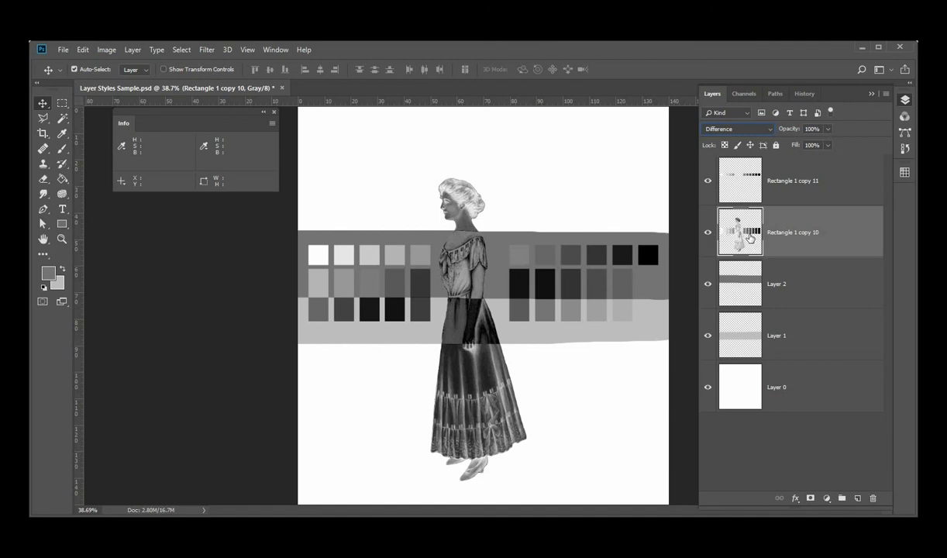
Vary Rectangle 1 copy 10's opacity down to about 34% and back to 100%, then reset its blend mode to Normal
{"action": "left_click", "coordinate": [828, 130]}
{"action": "left_click", "coordinate": [799, 145]}
{"action": "left_click_drag", "start_coordinate": [799, 145], "coordinate": [797, 146]}
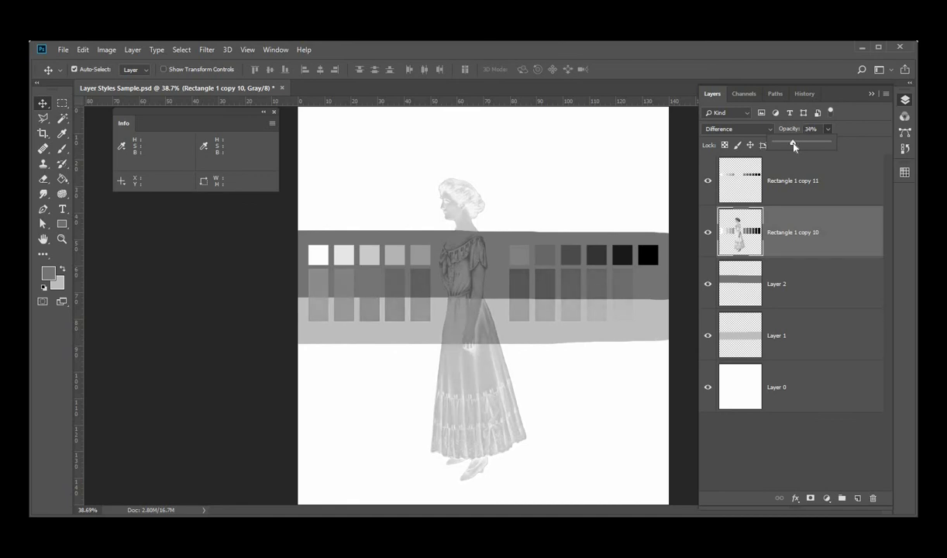
{"action": "left_click_drag", "start_coordinate": [793, 146], "coordinate": [784, 145]}
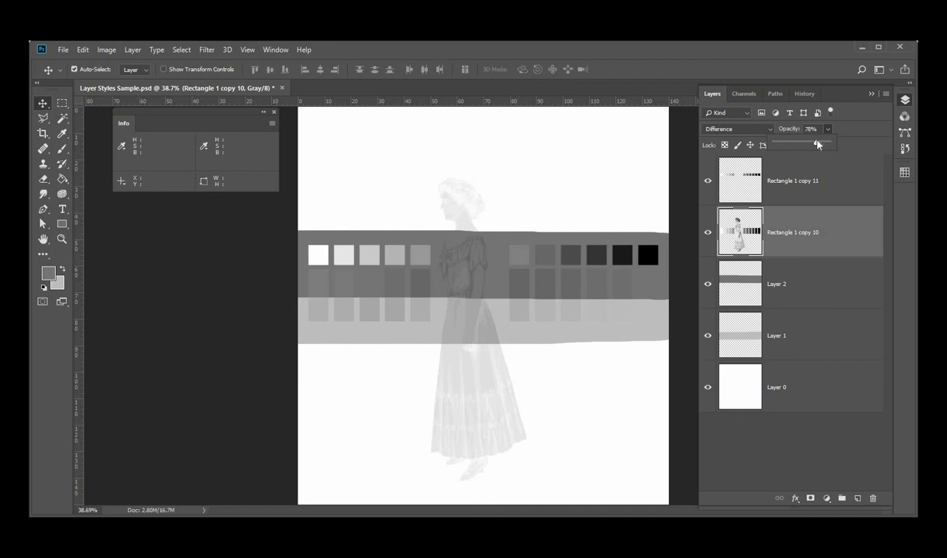
{"action": "left_click_drag", "start_coordinate": [817, 141], "coordinate": [783, 144]}
{"action": "left_click", "coordinate": [835, 145]}
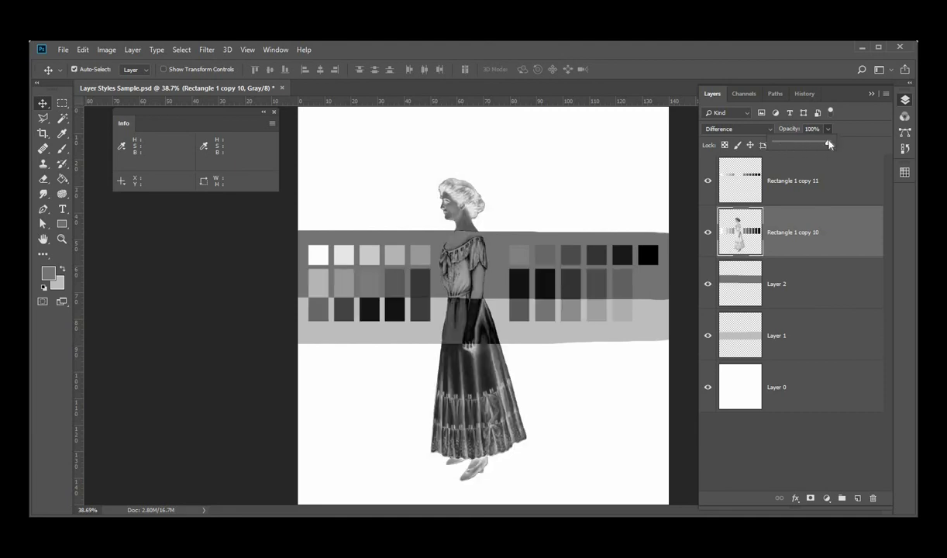
{"action": "left_click_drag", "start_coordinate": [796, 144], "coordinate": [841, 145]}
{"action": "left_click", "coordinate": [748, 130]}
{"action": "left_click", "coordinate": [712, 141]}
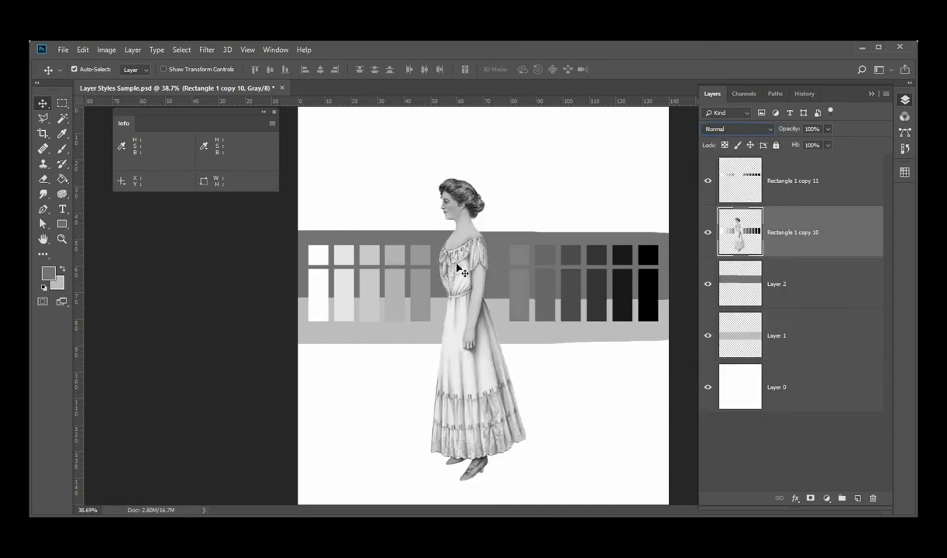